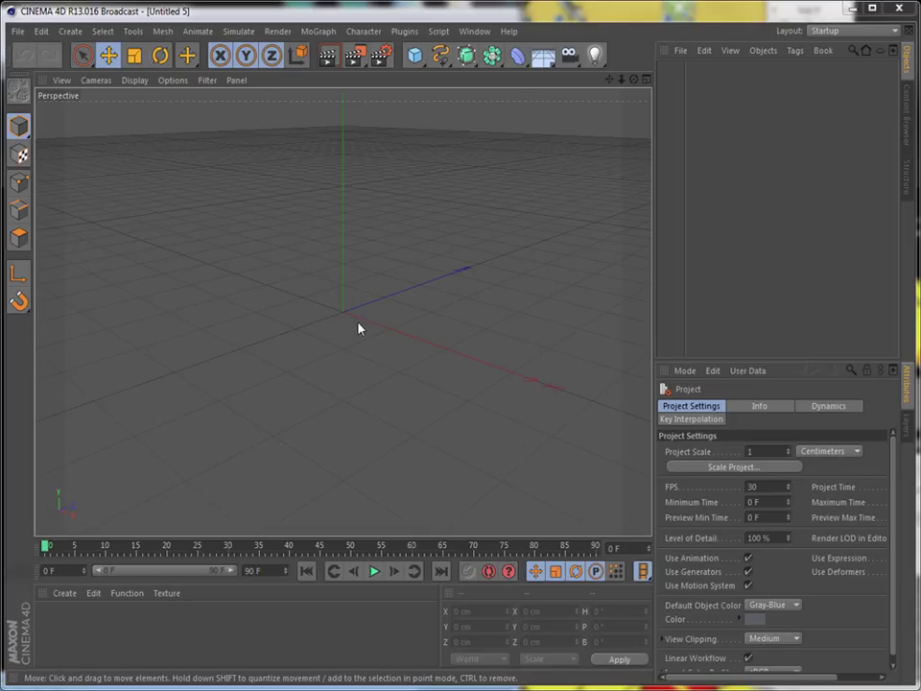
Add a cube and reduce its Z size to about 70 cm, making a thin block
{"action": "left_click", "coordinate": [414, 55]}
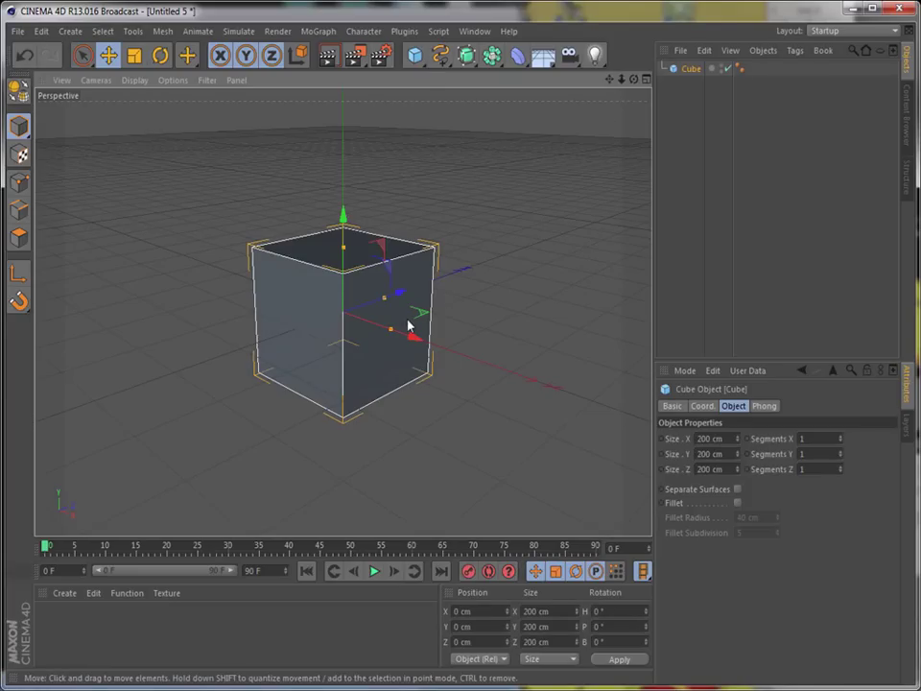
{"action": "left_click_drag", "start_coordinate": [386, 300], "coordinate": [364, 319]}
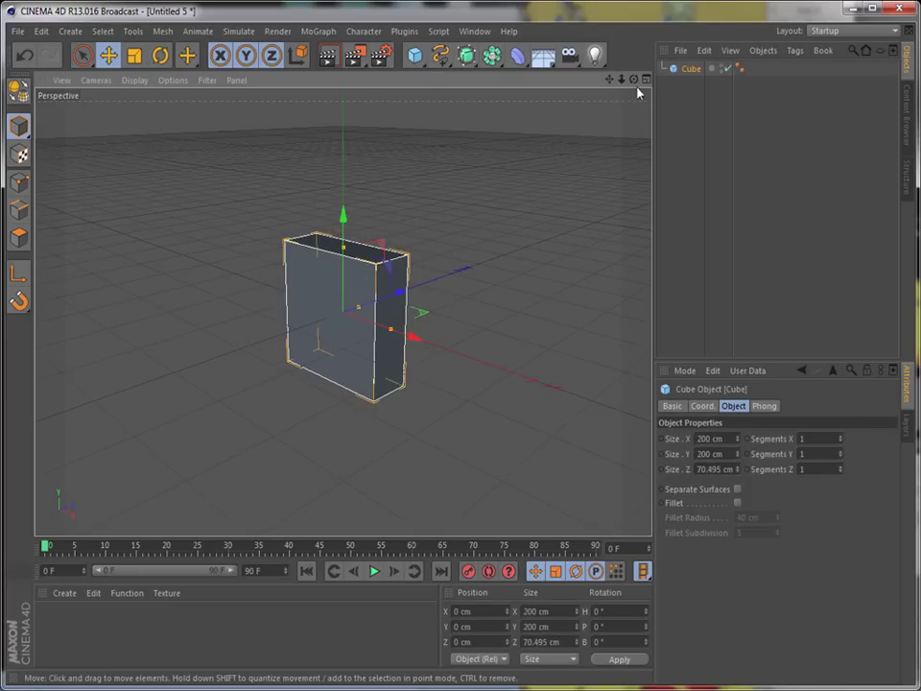
{"action": "mouse_move", "coordinate": [634, 78]}
{"action": "left_mouse_down"}
{"action": "mouse_move", "coordinate": [657, 59]}
{"action": "mouse_move", "coordinate": [639, 83]}
{"action": "left_mouse_up"}
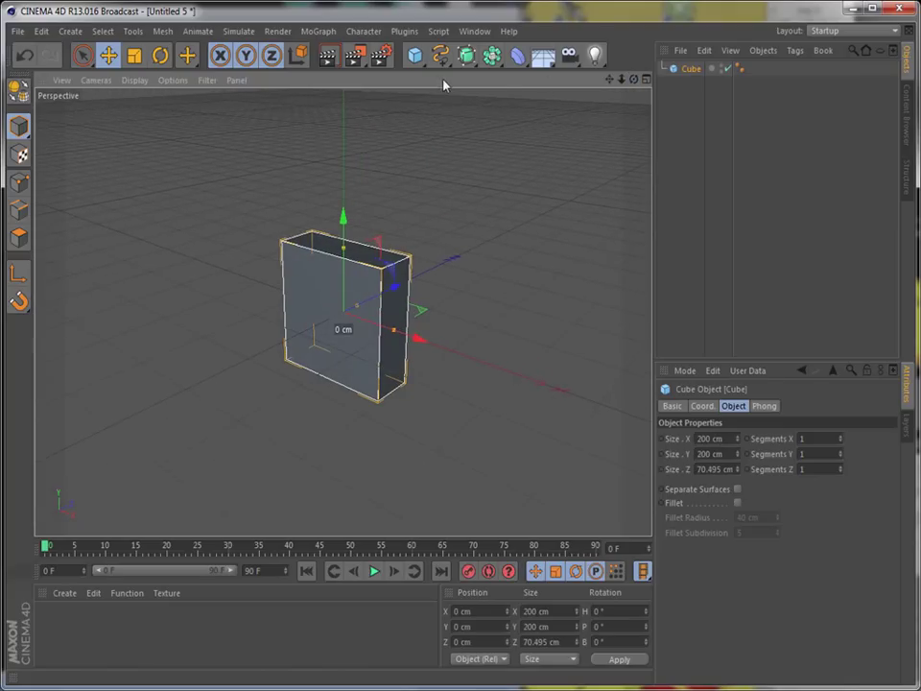
Add a cylinder and set its pitch rotation to 90° so it pierces the block
{"action": "left_click", "coordinate": [414, 55]}
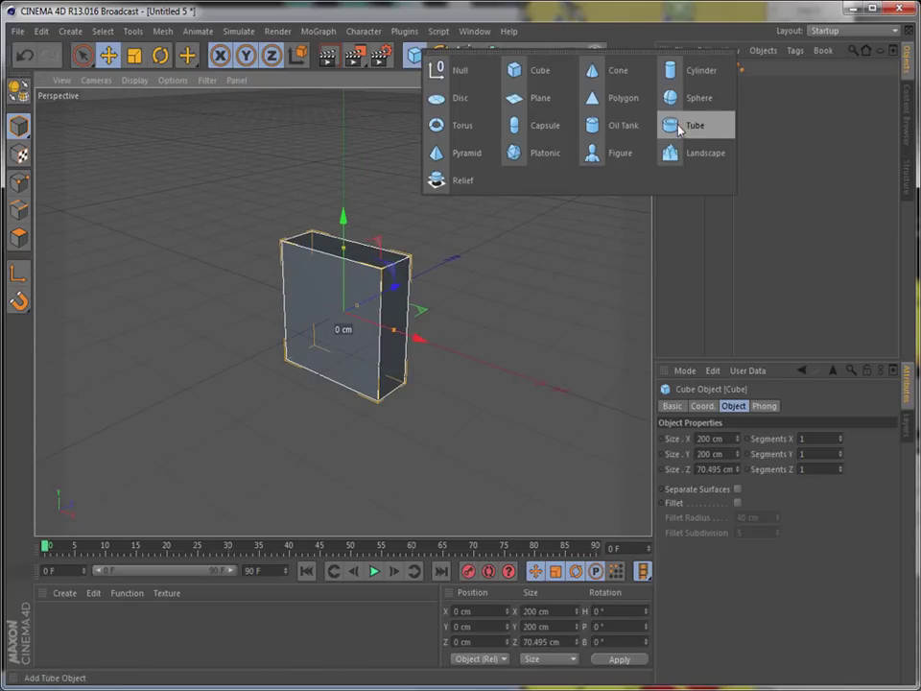
{"action": "left_click", "coordinate": [684, 70]}
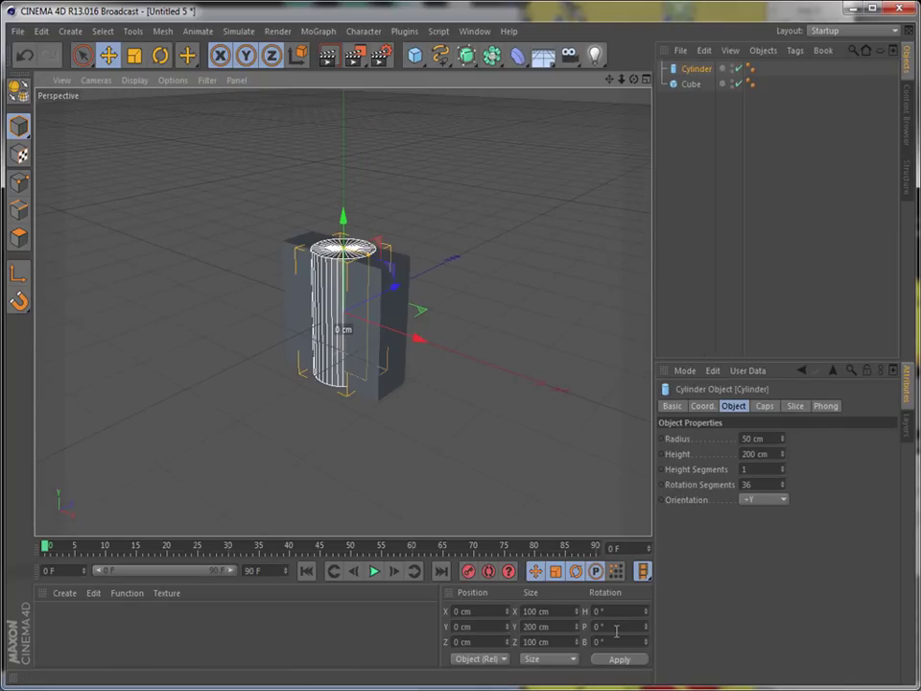
{"action": "left_click_drag", "start_coordinate": [620, 626], "coordinate": [532, 634]}
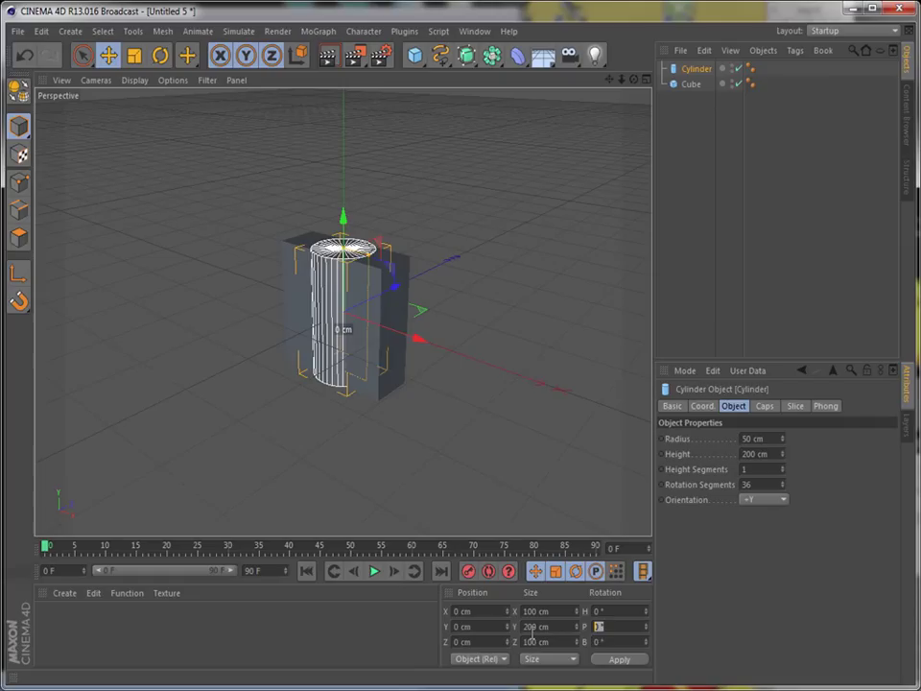
{"action": "type", "text": "90"}
{"action": "key", "text": "Return"}
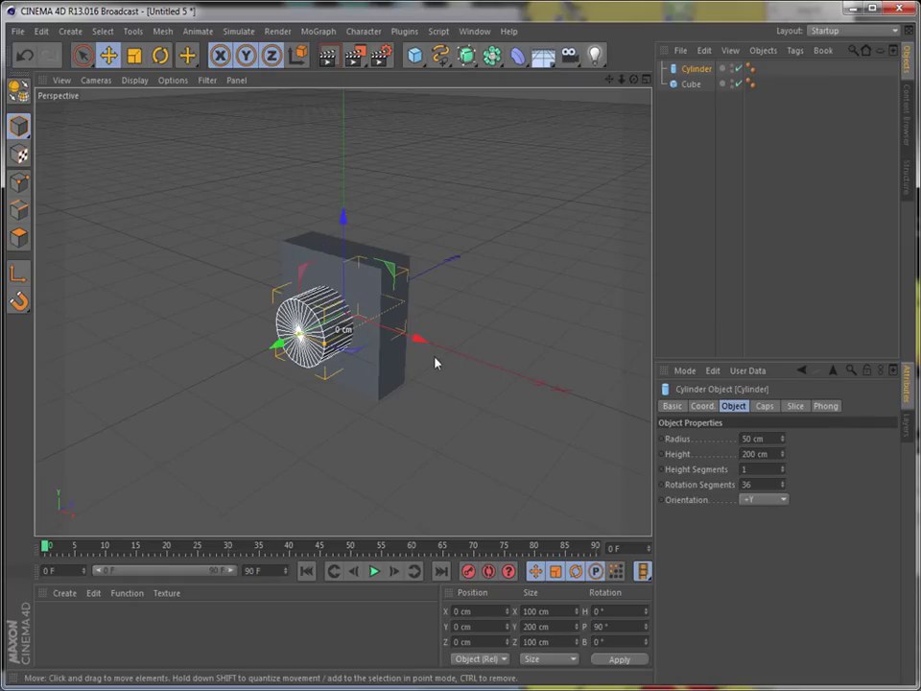
Enlarge the block to about 425 cm in X and about 325 cm in Y
{"action": "left_click", "coordinate": [384, 372]}
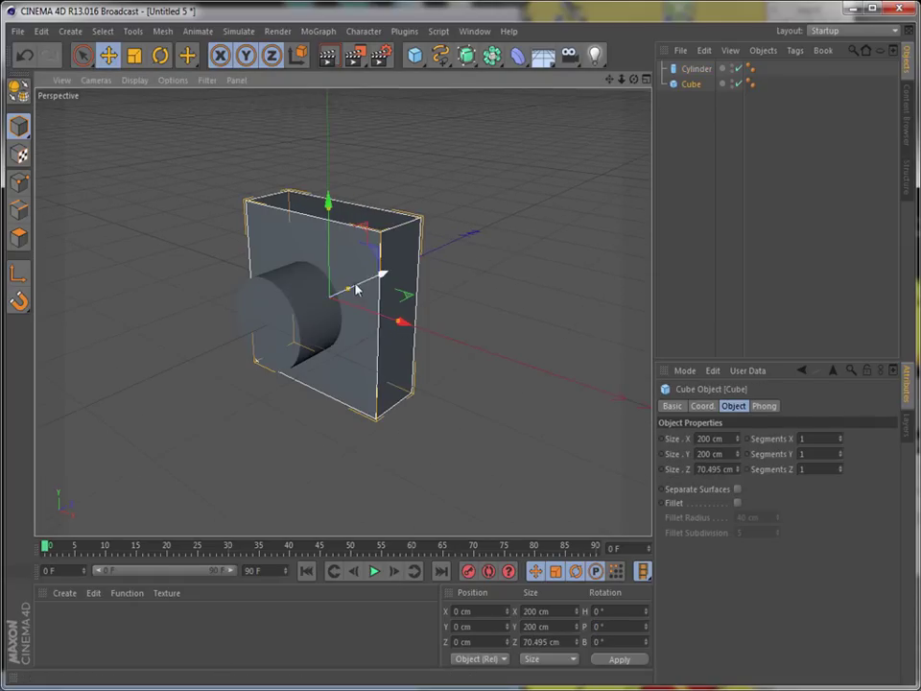
{"action": "left_click_drag", "start_coordinate": [415, 328], "coordinate": [493, 354]}
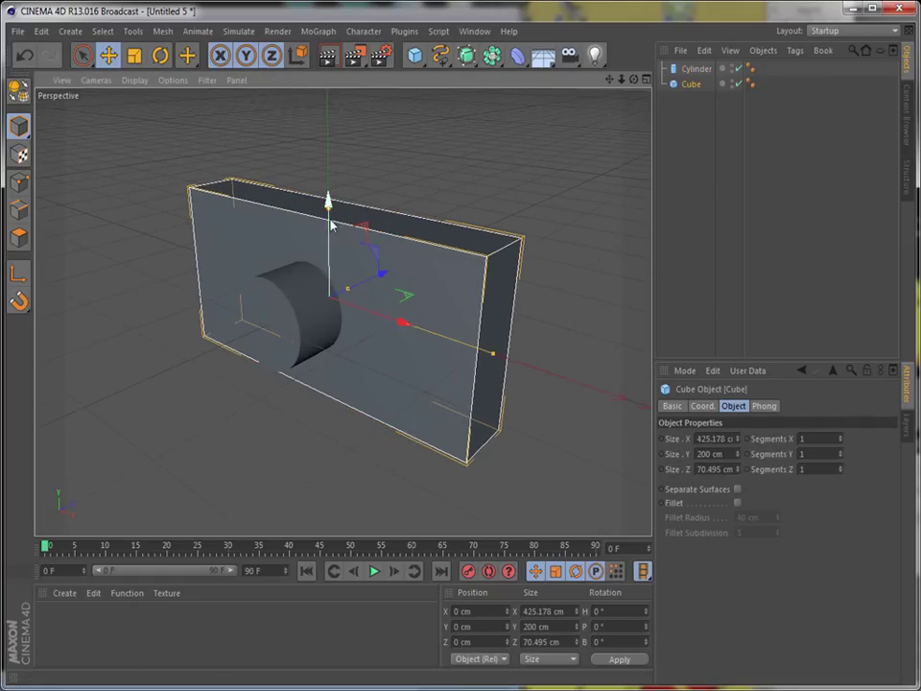
{"action": "left_click_drag", "start_coordinate": [328, 203], "coordinate": [338, 152]}
{"action": "scroll", "coordinate": [365, 205], "scroll_direction": "down", "scroll_amount": 5}
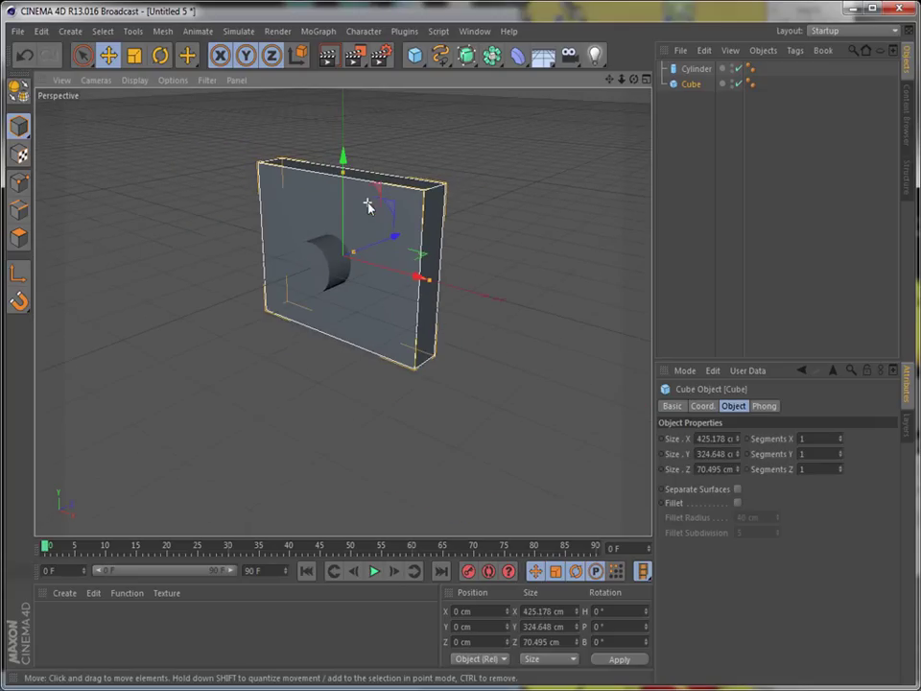
{"action": "left_click", "coordinate": [611, 160]}
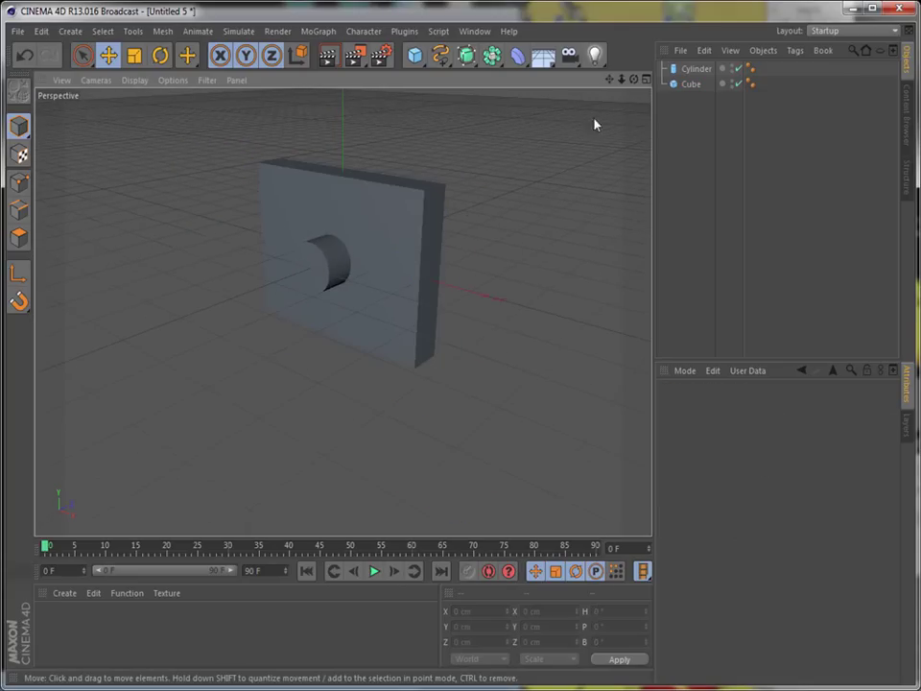
Add a Boole object to the scene containing the block and cylinder
{"action": "left_click_drag", "start_coordinate": [633, 80], "coordinate": [608, 92]}
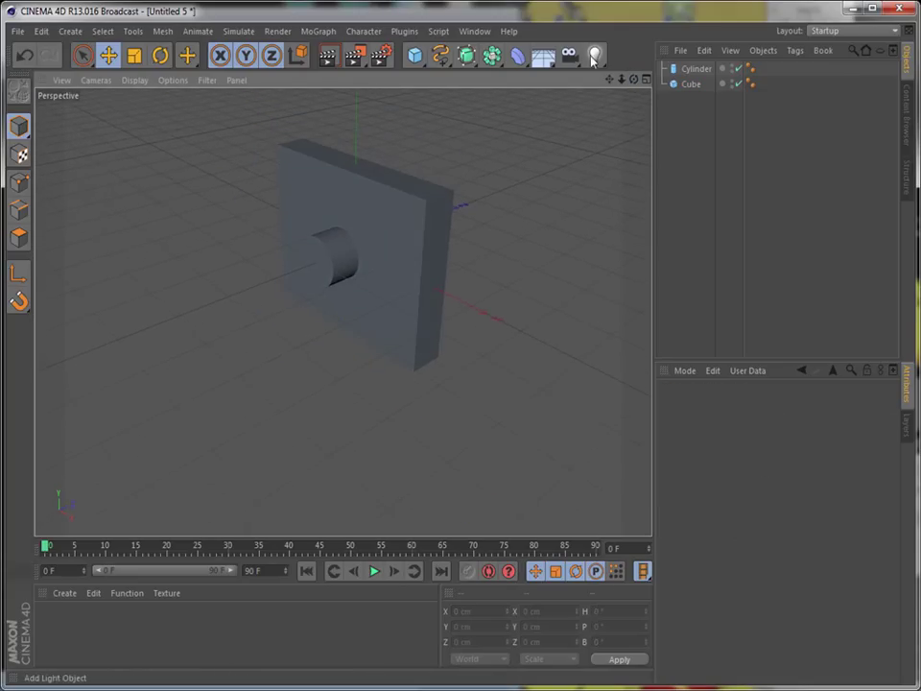
{"action": "left_click", "coordinate": [500, 65]}
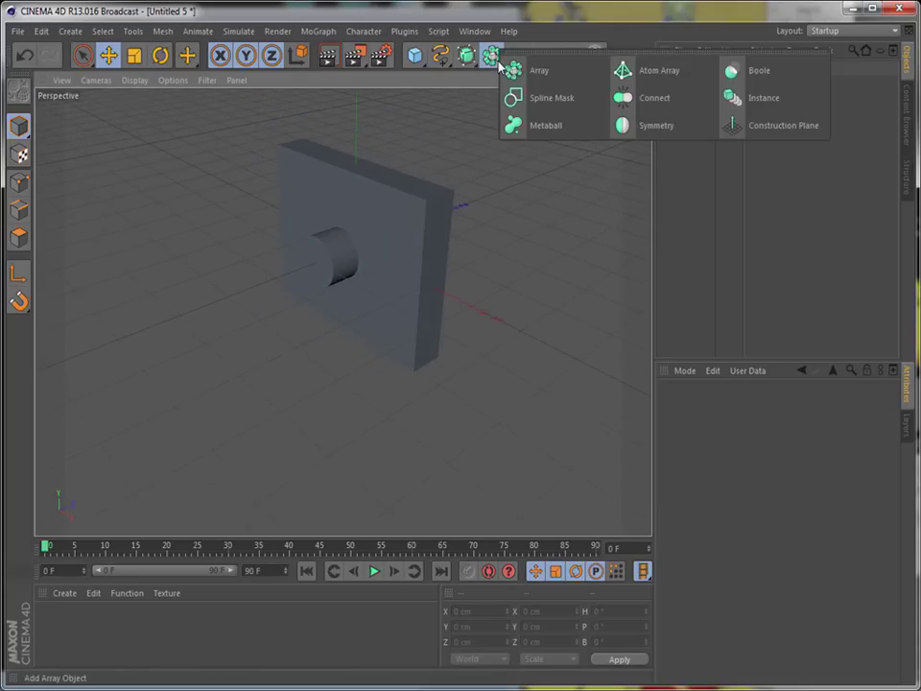
{"action": "left_click", "coordinate": [759, 71]}
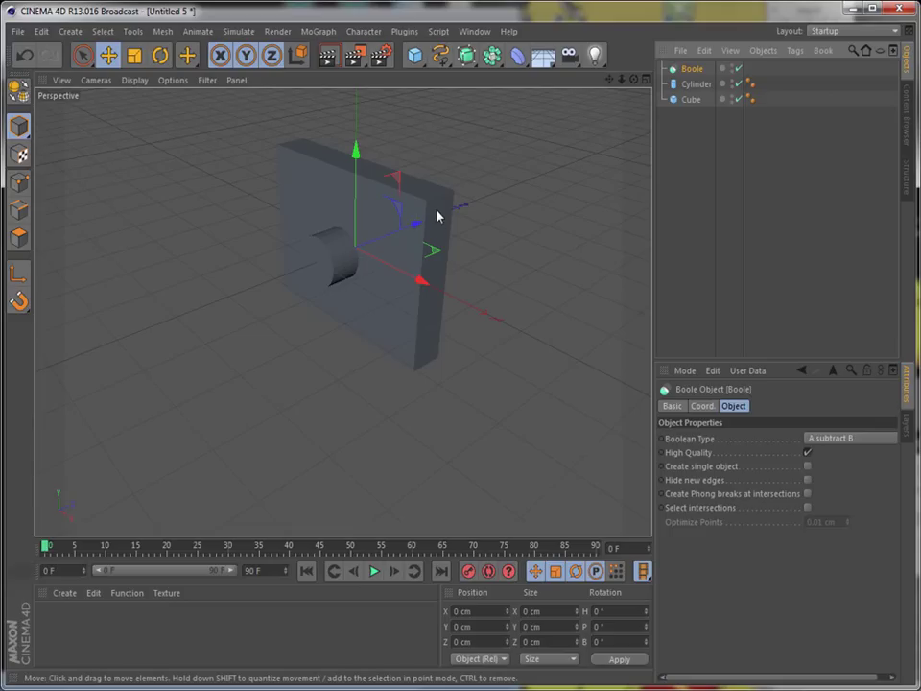
Switch the Boole object's Boolean type to A union B and back to A subtract B
{"action": "left_click", "coordinate": [862, 439]}
{"action": "left_click", "coordinate": [844, 457]}
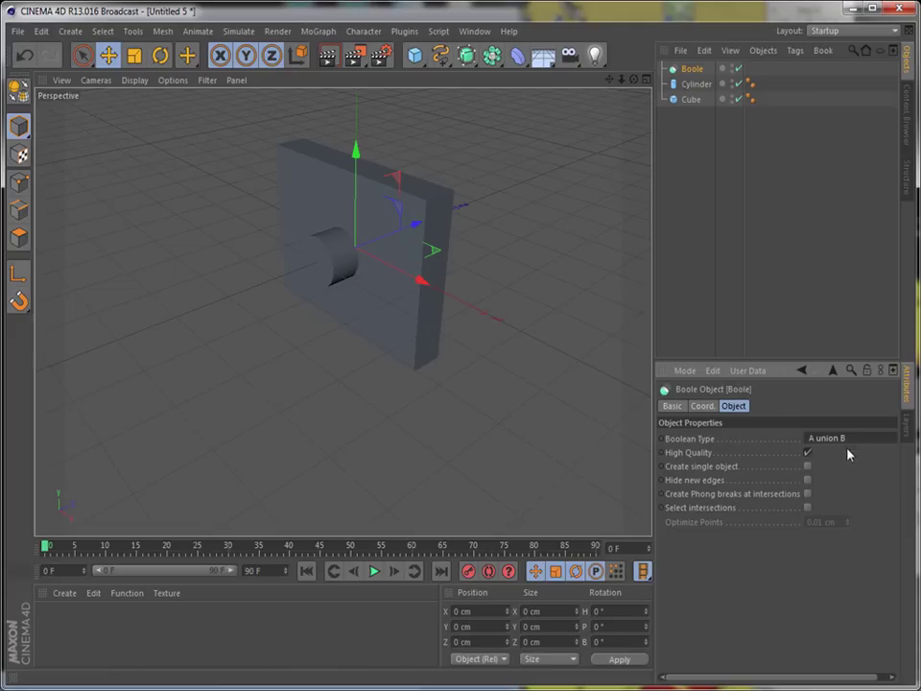
{"action": "left_click", "coordinate": [857, 441]}
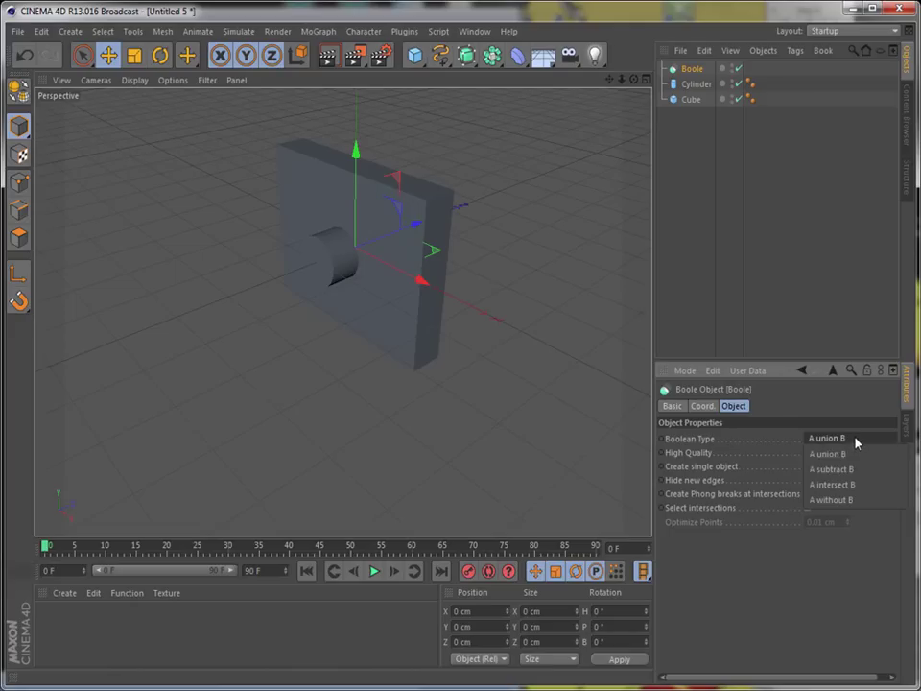
{"action": "left_click", "coordinate": [848, 471]}
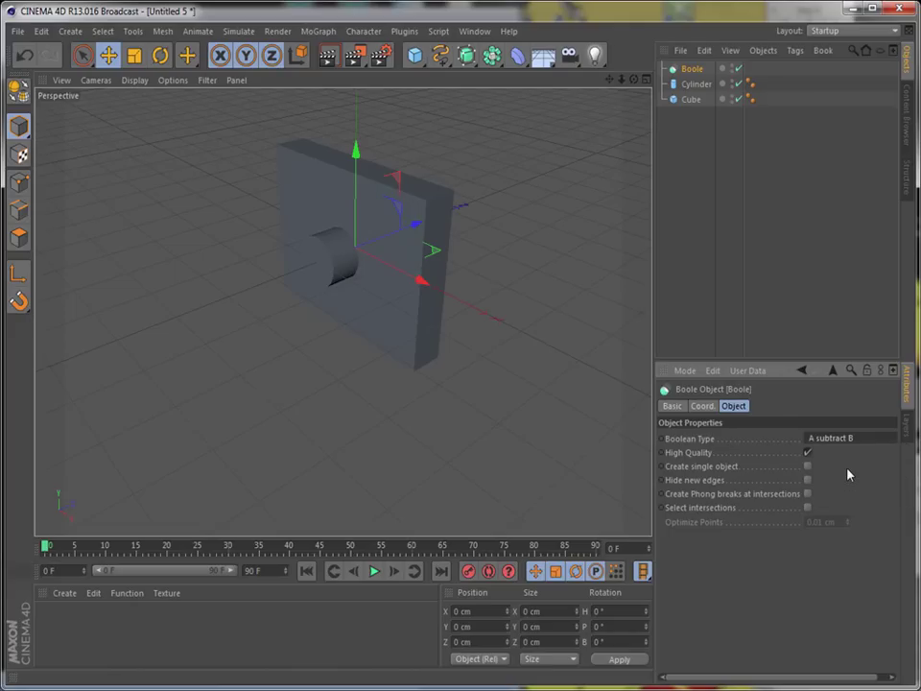
Make the block the Boole's first child and the cylinder its second, cutting a round hole
{"action": "left_click", "coordinate": [691, 100]}
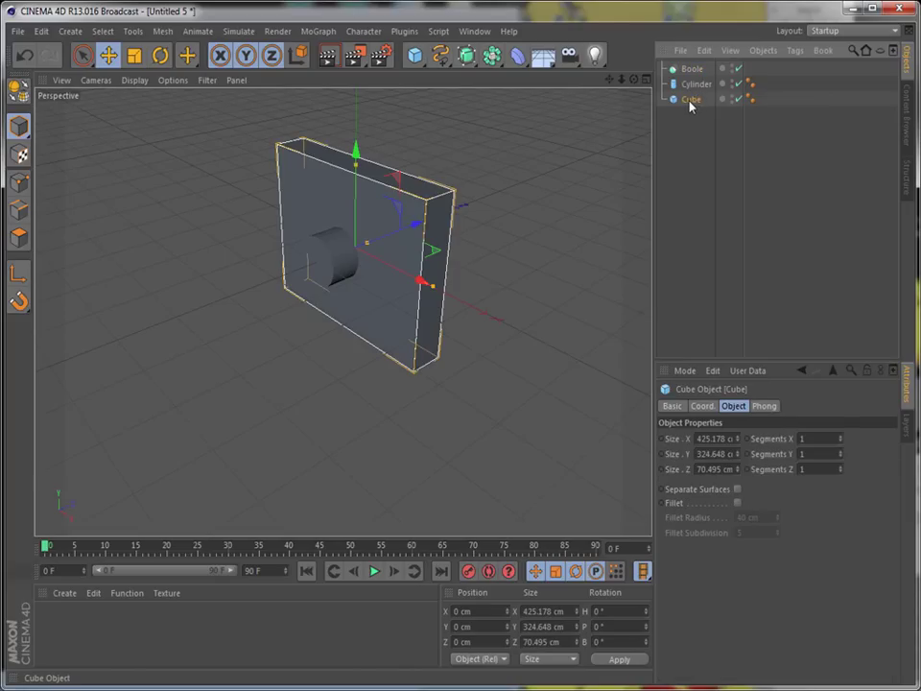
{"action": "left_click_drag", "start_coordinate": [692, 101], "coordinate": [699, 70]}
{"action": "left_click", "coordinate": [696, 100]}
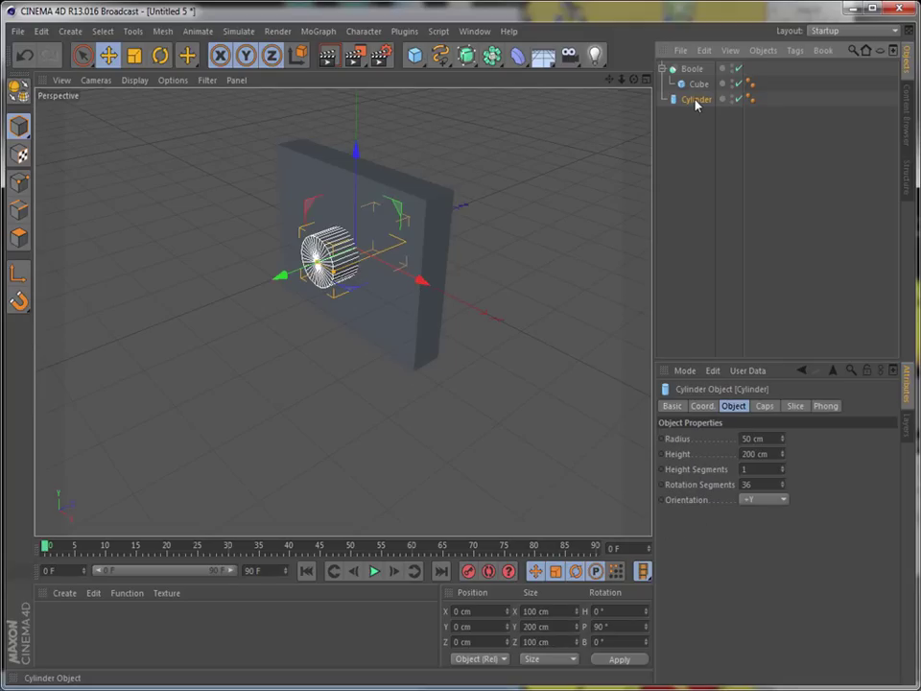
{"action": "mouse_move", "coordinate": [696, 101]}
{"action": "left_mouse_down"}
{"action": "mouse_move", "coordinate": [710, 90]}
{"action": "mouse_move", "coordinate": [711, 97]}
{"action": "left_mouse_up"}
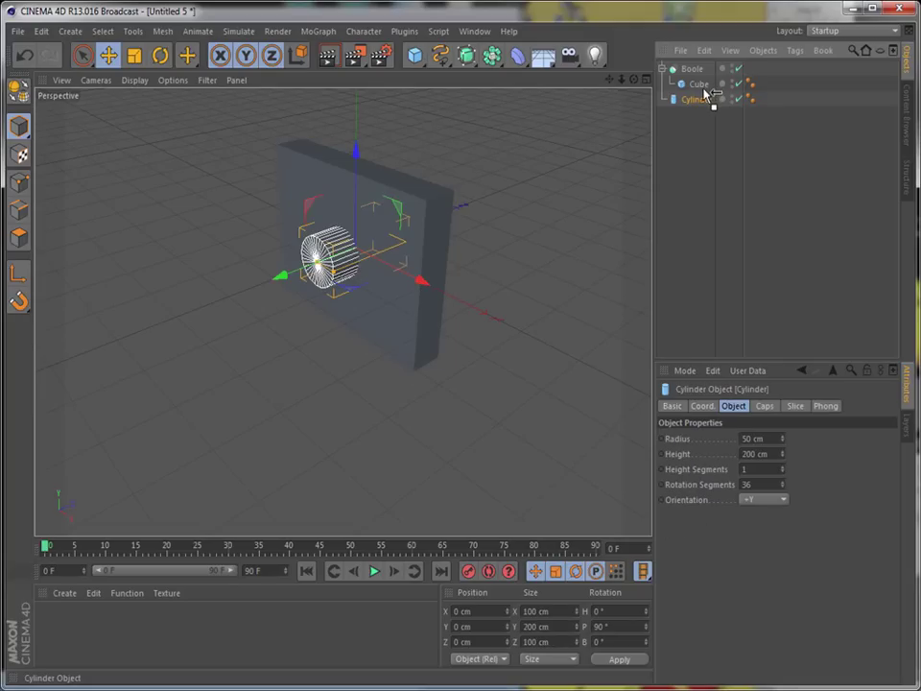
{"action": "left_click", "coordinate": [701, 200]}
{"action": "left_click_drag", "start_coordinate": [342, 312], "coordinate": [341, 311], "text": "alt"}
Add a cube about 52 × 79 × 200 cm beside the round hole, at X about -128 cm
{"action": "left_click", "coordinate": [415, 55]}
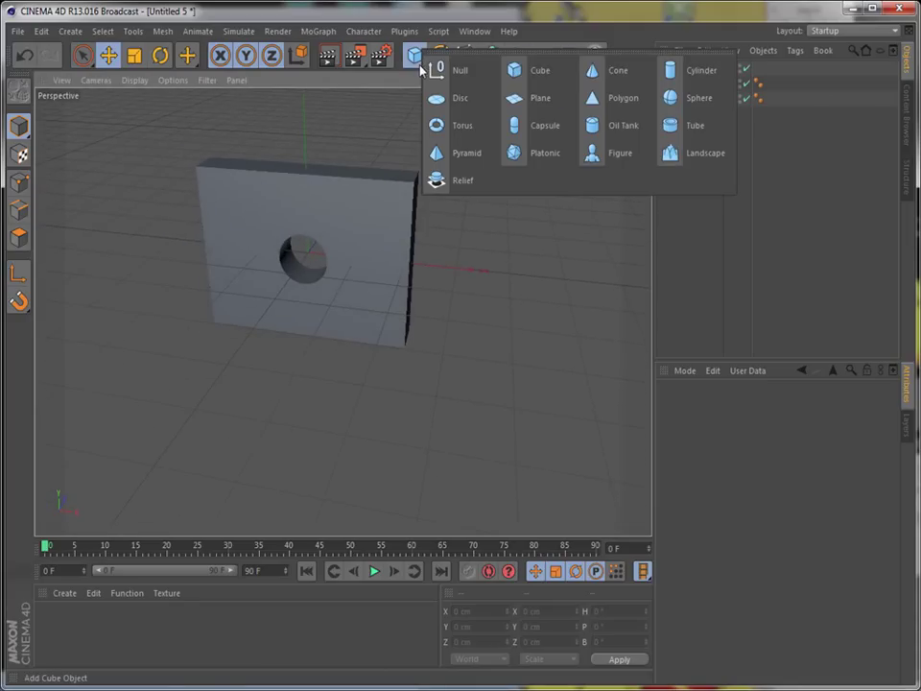
{"action": "left_click", "coordinate": [543, 76]}
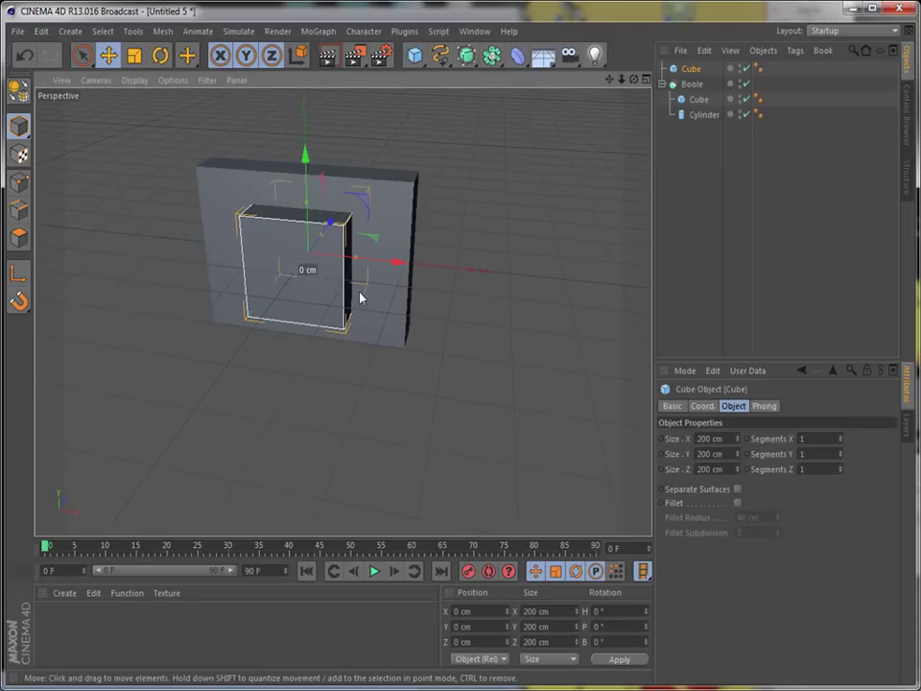
{"action": "left_click_drag", "start_coordinate": [358, 261], "coordinate": [315, 269]}
{"action": "left_click_drag", "start_coordinate": [308, 213], "coordinate": [308, 236]}
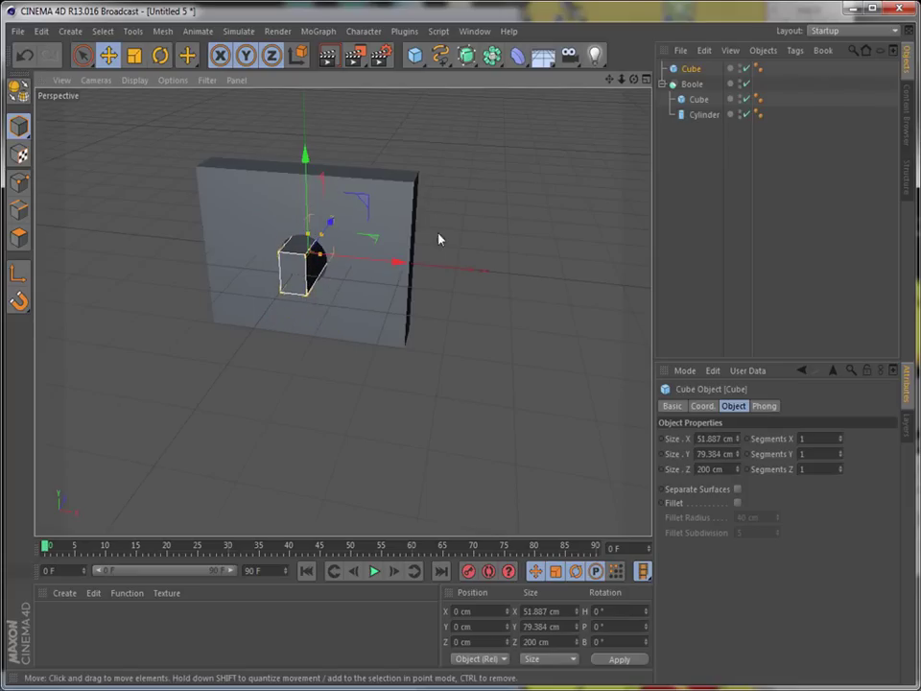
{"action": "left_click_drag", "start_coordinate": [390, 261], "coordinate": [336, 259]}
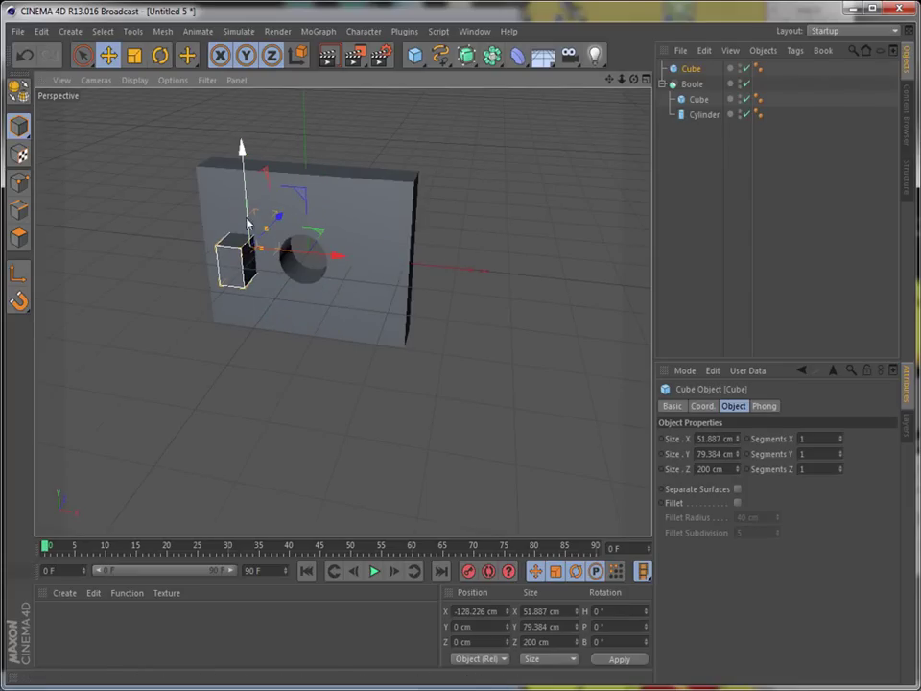
Try to subtract the small cube by placing it in the Boole as the last child, below the cylinder
{"action": "scroll", "coordinate": [249, 273], "scroll_direction": "up", "scroll_amount": 2}
{"action": "left_click_drag", "start_coordinate": [634, 78], "coordinate": [605, 76]}
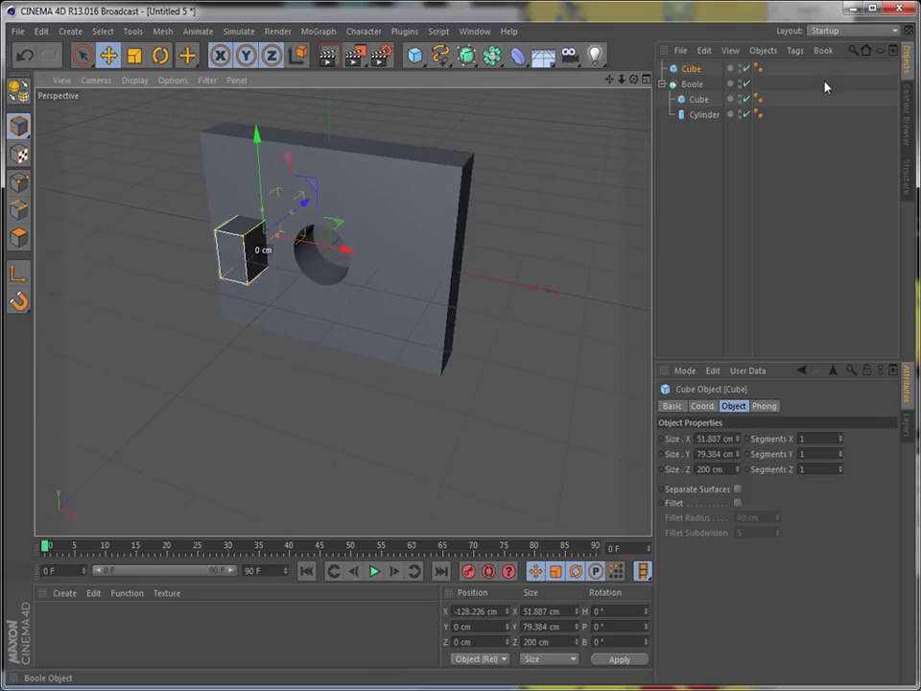
{"action": "left_click_drag", "start_coordinate": [694, 69], "coordinate": [697, 124]}
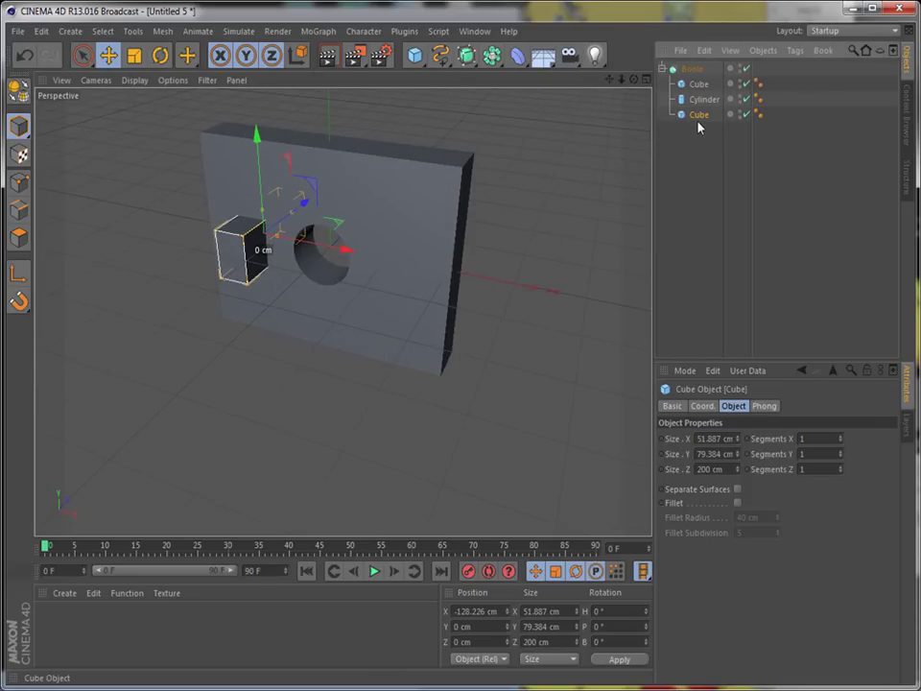
{"action": "left_click", "coordinate": [560, 204]}
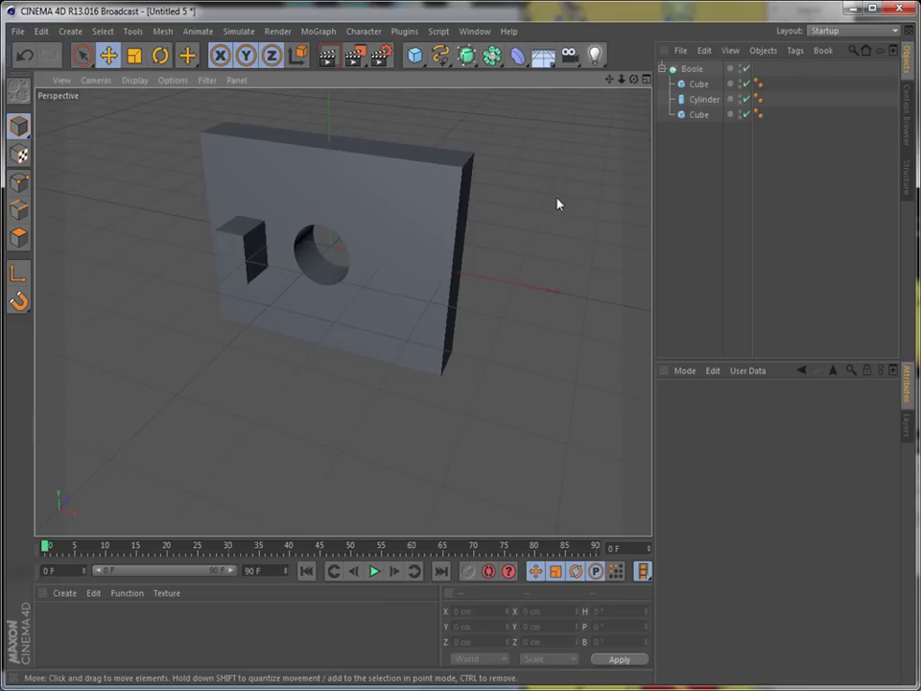
{"action": "left_click", "coordinate": [698, 84]}
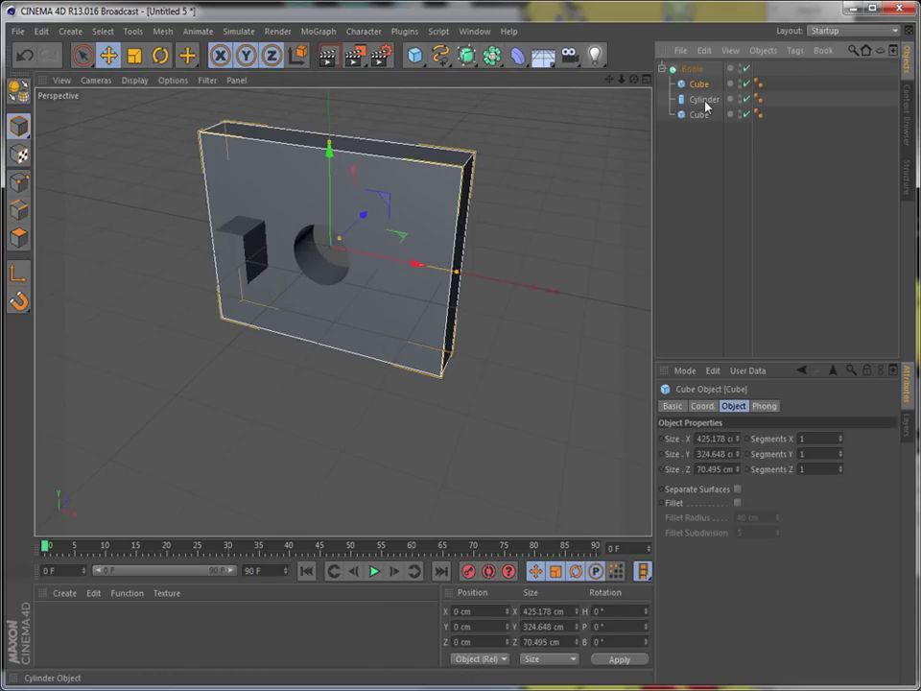
{"action": "left_click", "coordinate": [706, 100]}
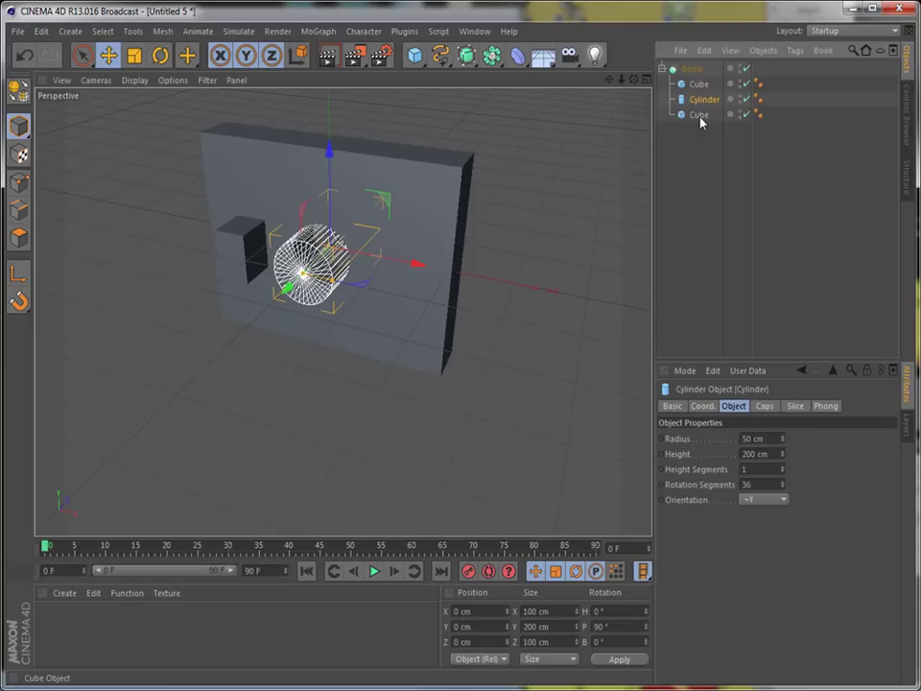
{"action": "left_click", "coordinate": [248, 259]}
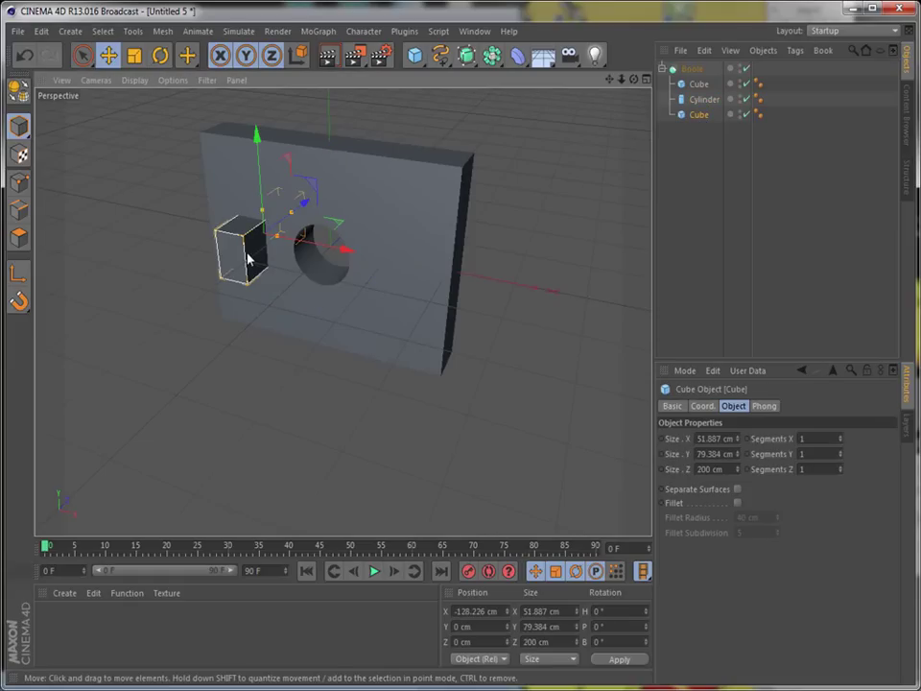
{"action": "left_click", "coordinate": [705, 146]}
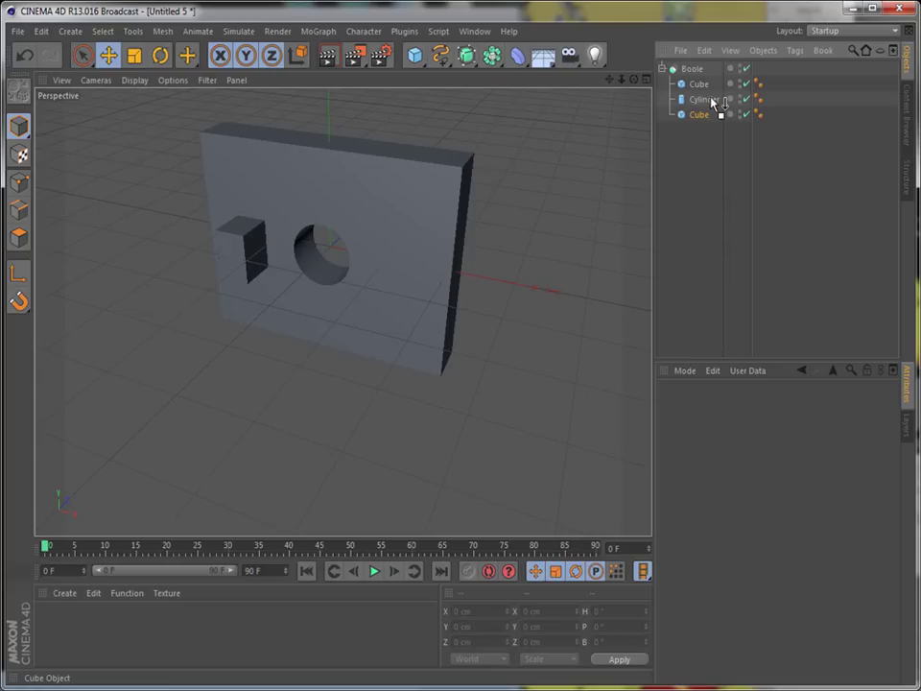
Nest the small cube under the cylinder inside the Boole to cut a rectangular hole, and inspect both holes
{"action": "left_click_drag", "start_coordinate": [713, 103], "coordinate": [711, 100]}
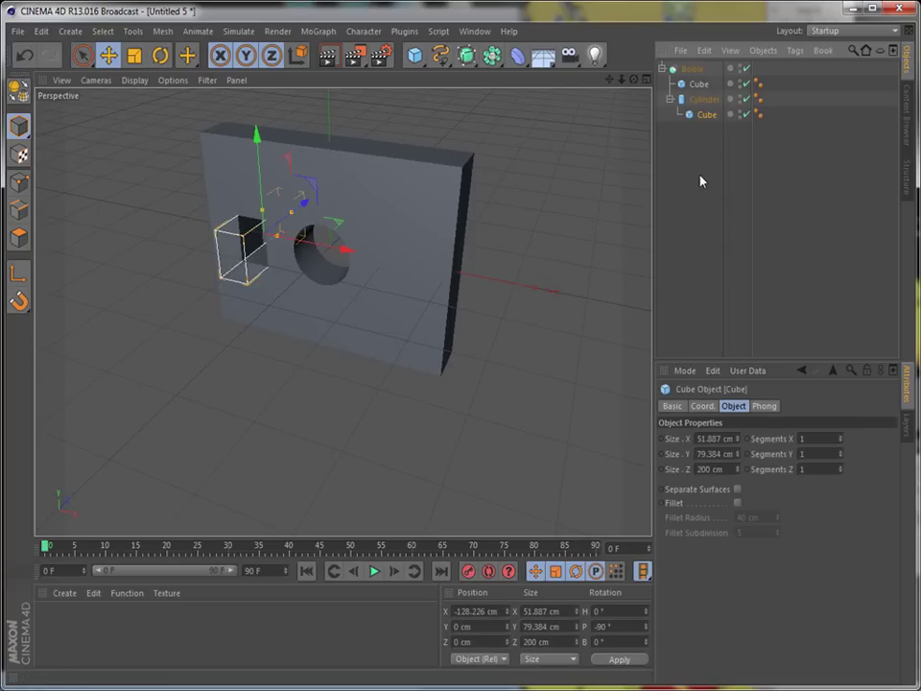
{"action": "left_click", "coordinate": [606, 169]}
{"action": "left_click_drag", "start_coordinate": [634, 79], "coordinate": [342, 312]}
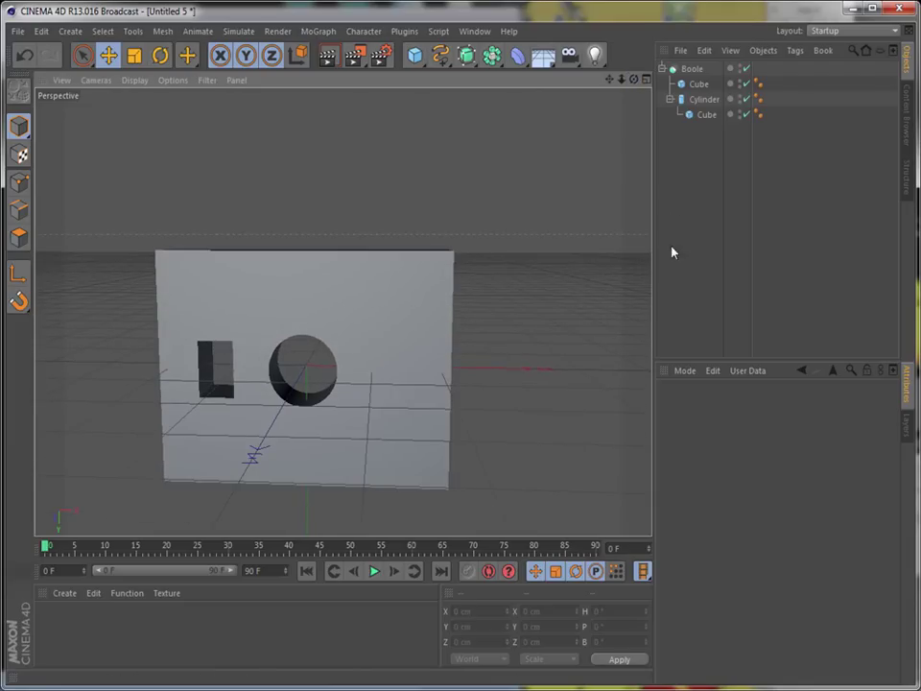
Add a sphere with a 100 cm radius at the scene's centre
{"action": "left_click", "coordinate": [693, 70]}
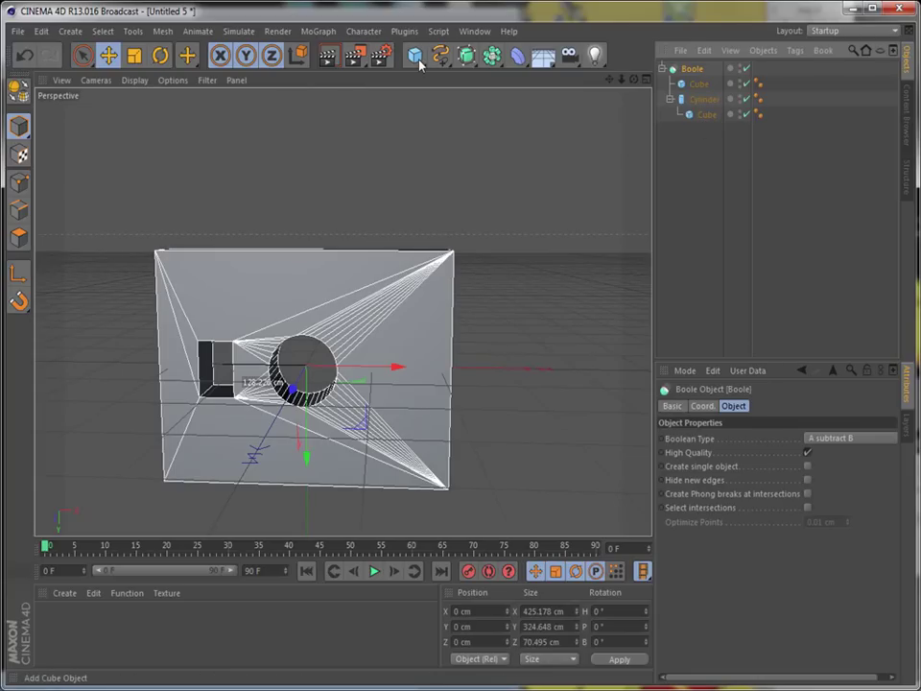
{"action": "left_click_drag", "start_coordinate": [419, 64], "coordinate": [685, 95]}
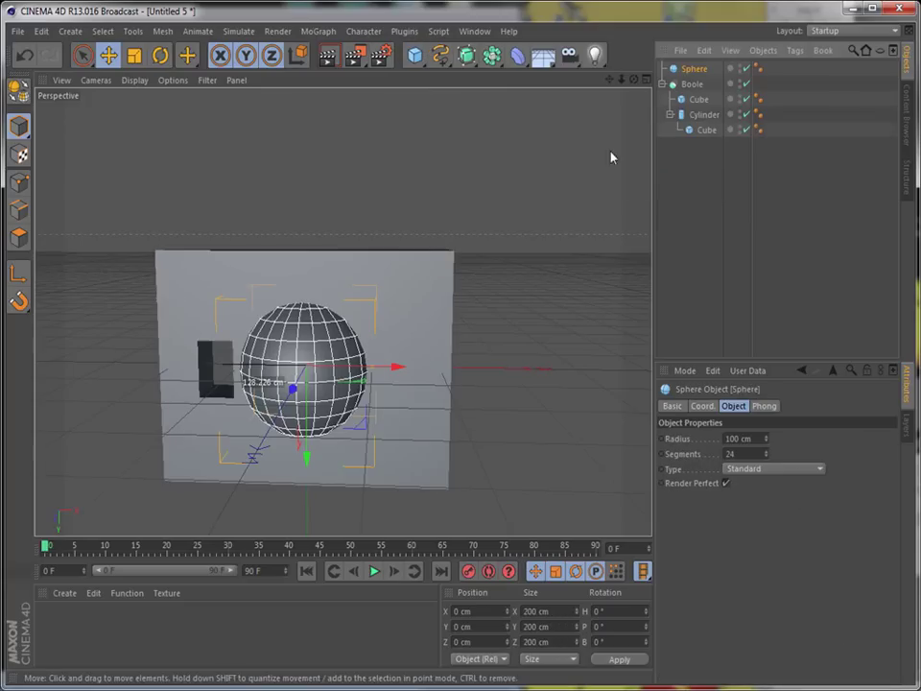
Shrink the sphere to a radius of about 63 cm and move it to X about 144 cm, Y about -70 cm
{"action": "left_click_drag", "start_coordinate": [411, 370], "coordinate": [444, 376]}
{"action": "left_click_drag", "start_coordinate": [403, 452], "coordinate": [403, 399]}
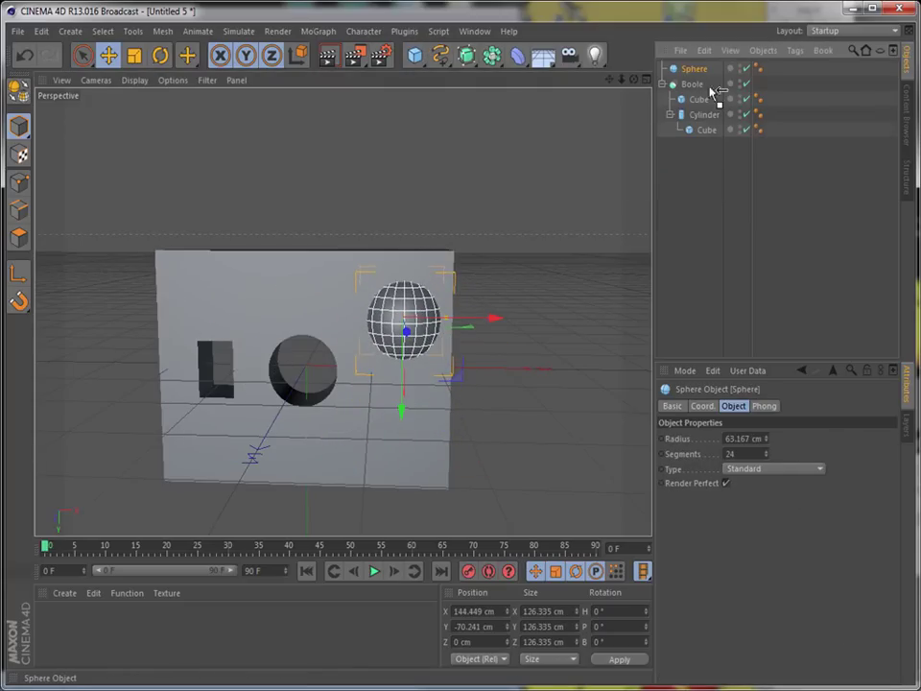
Nest the sphere under the cylinder inside the Boole, below the small cube, to cut a spherical hole through the block
{"action": "left_click_drag", "start_coordinate": [713, 92], "coordinate": [700, 142]}
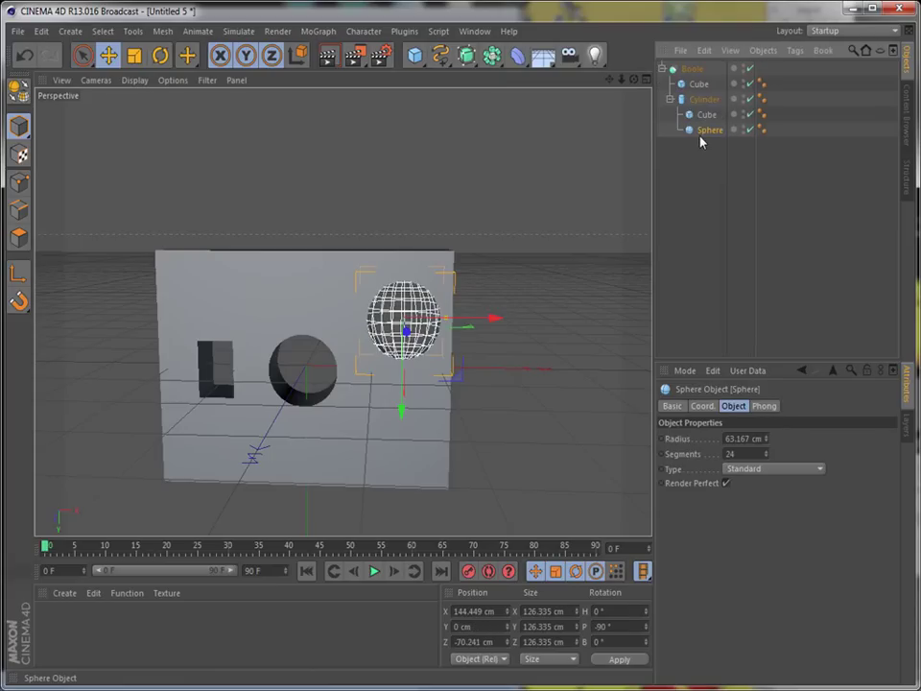
{"action": "left_click", "coordinate": [461, 357]}
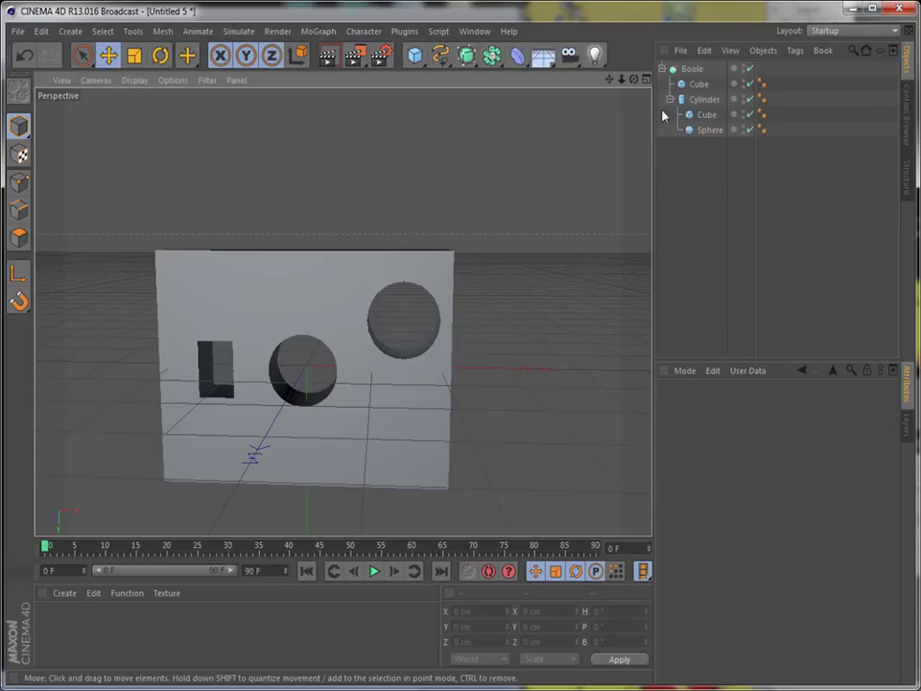
{"action": "left_click_drag", "start_coordinate": [634, 78], "coordinate": [612, 94]}
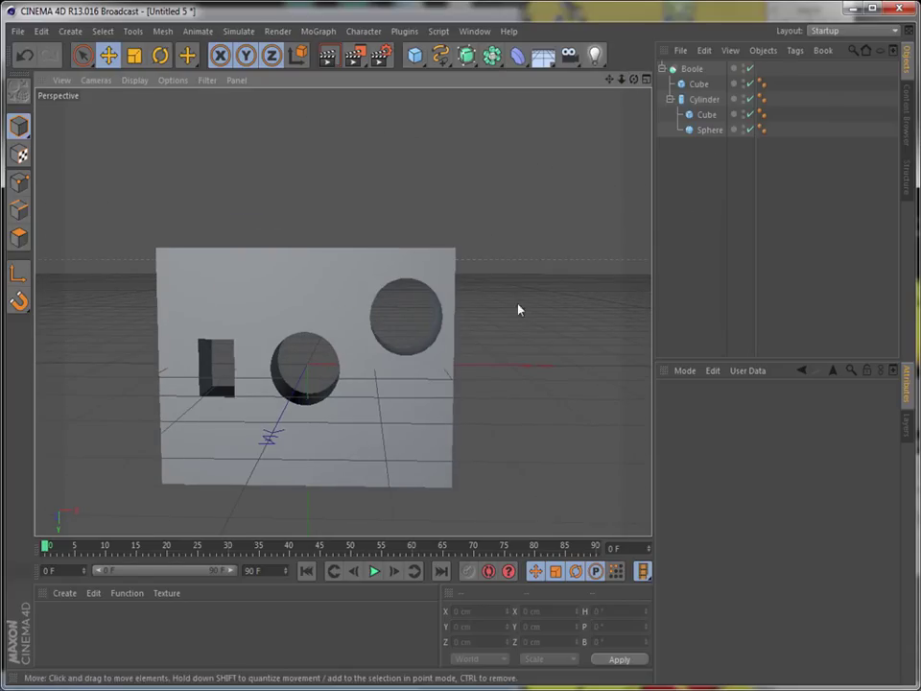
Change the Boole's Boolean Type to A union B
{"action": "left_click", "coordinate": [692, 69]}
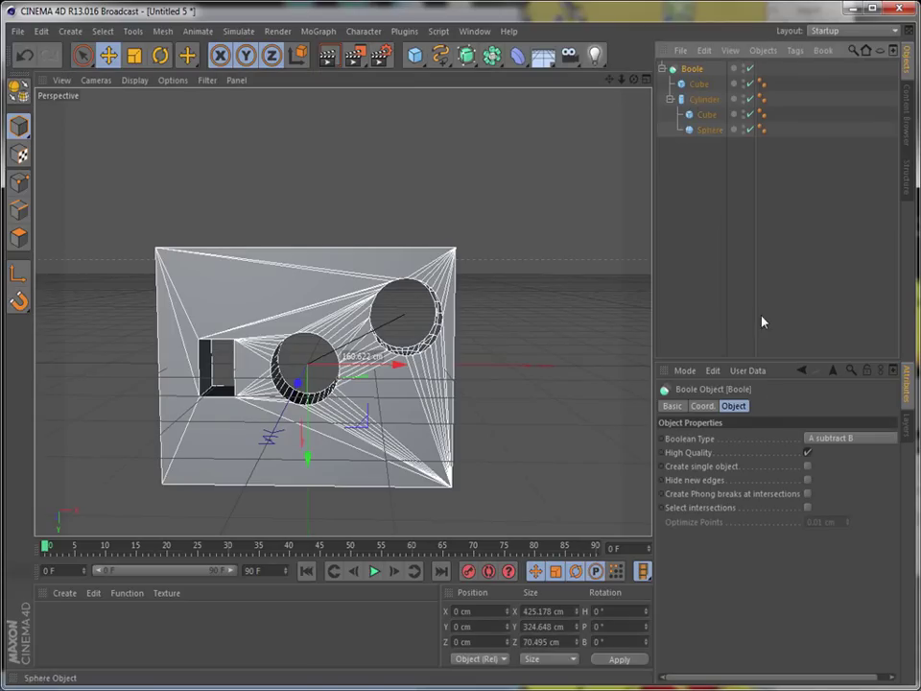
{"action": "left_click", "coordinate": [851, 438]}
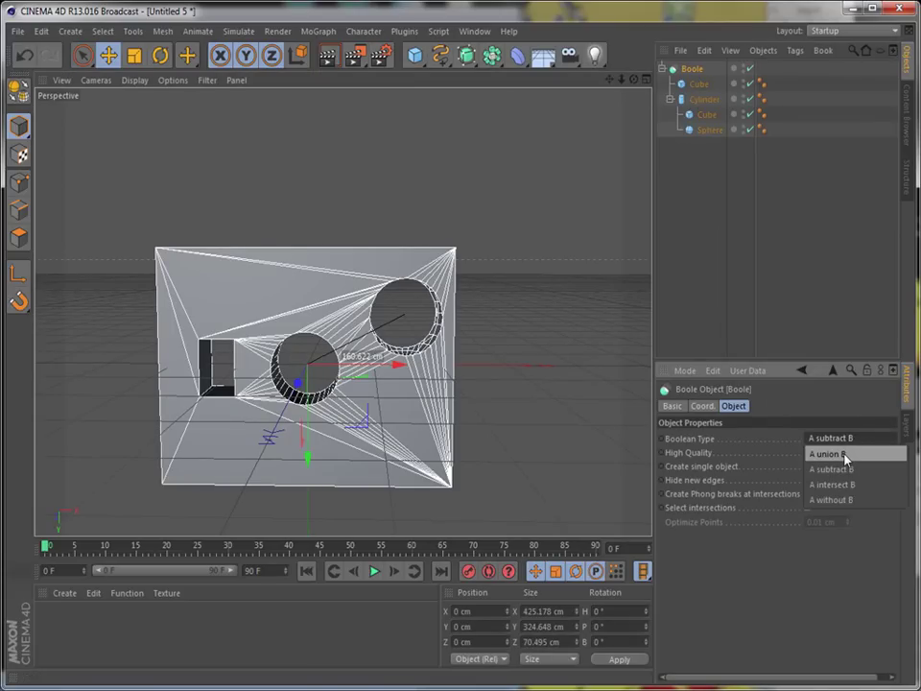
{"action": "left_click", "coordinate": [831, 453]}
{"action": "left_click", "coordinate": [595, 267]}
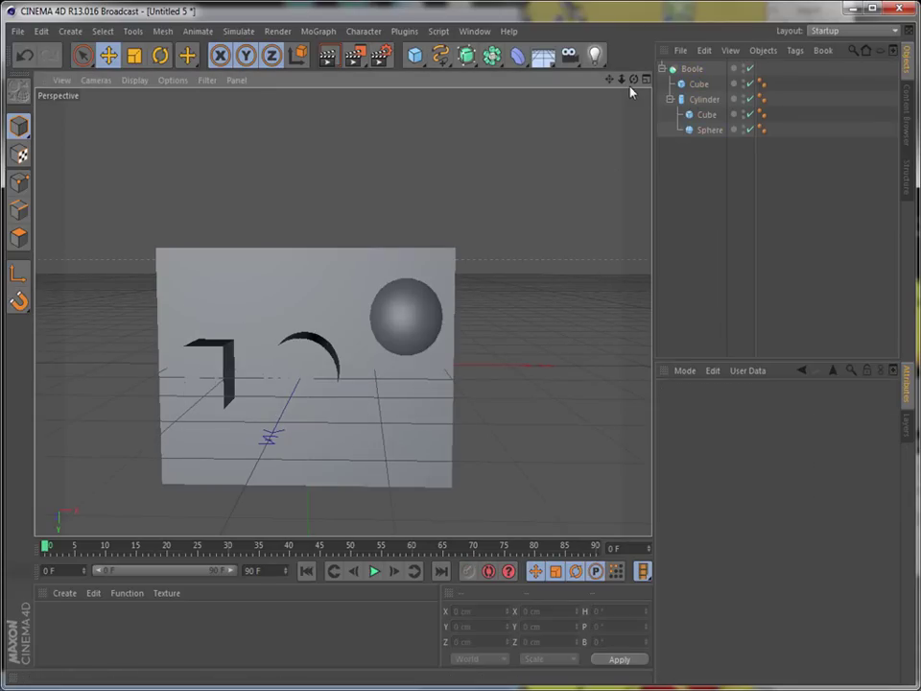
Examine from several angles how the cube, cylinder and sphere join the block in the union
{"action": "left_click_drag", "start_coordinate": [634, 79], "coordinate": [629, 188]}
{"action": "left_click", "coordinate": [696, 71]}
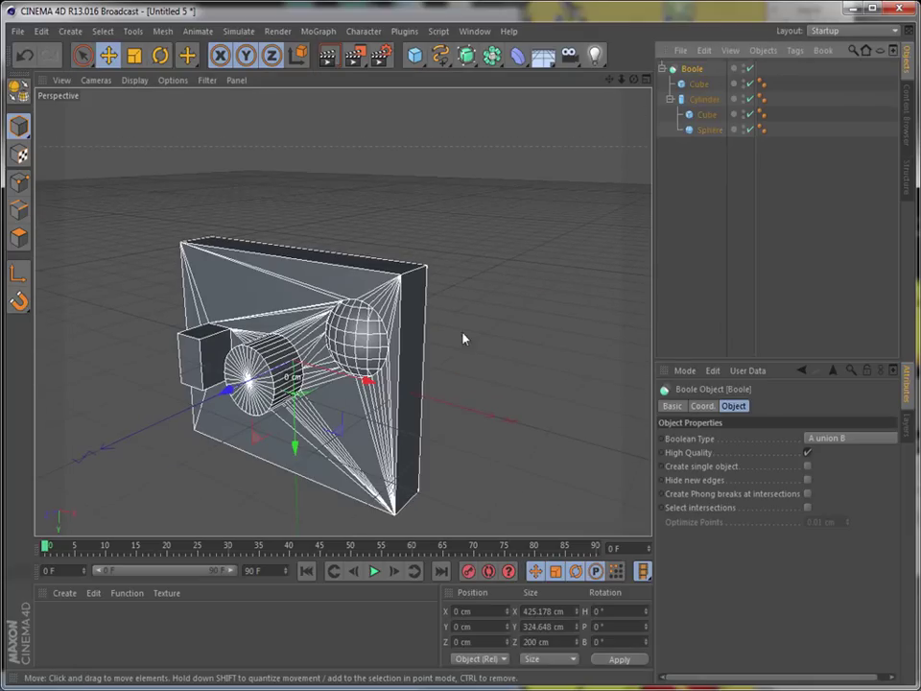
{"action": "scroll", "coordinate": [372, 389], "scroll_direction": "up", "scroll_amount": 3}
{"action": "left_click_drag", "start_coordinate": [611, 128], "coordinate": [419, 320], "text": "alt"}
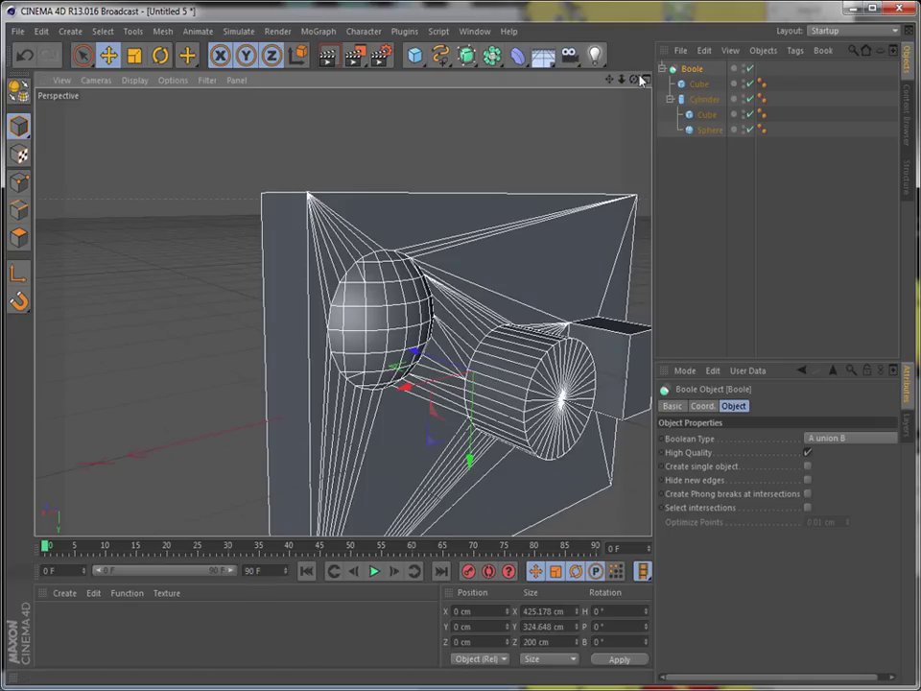
{"action": "left_click_drag", "start_coordinate": [634, 79], "coordinate": [651, 92]}
{"action": "mouse_move", "coordinate": [342, 312]}
{"action": "left_mouse_down", "text": "alt"}
{"action": "mouse_move", "coordinate": [343, 299]}
{"action": "mouse_move", "coordinate": [343, 312]}
{"action": "left_mouse_up", "text": "alt"}
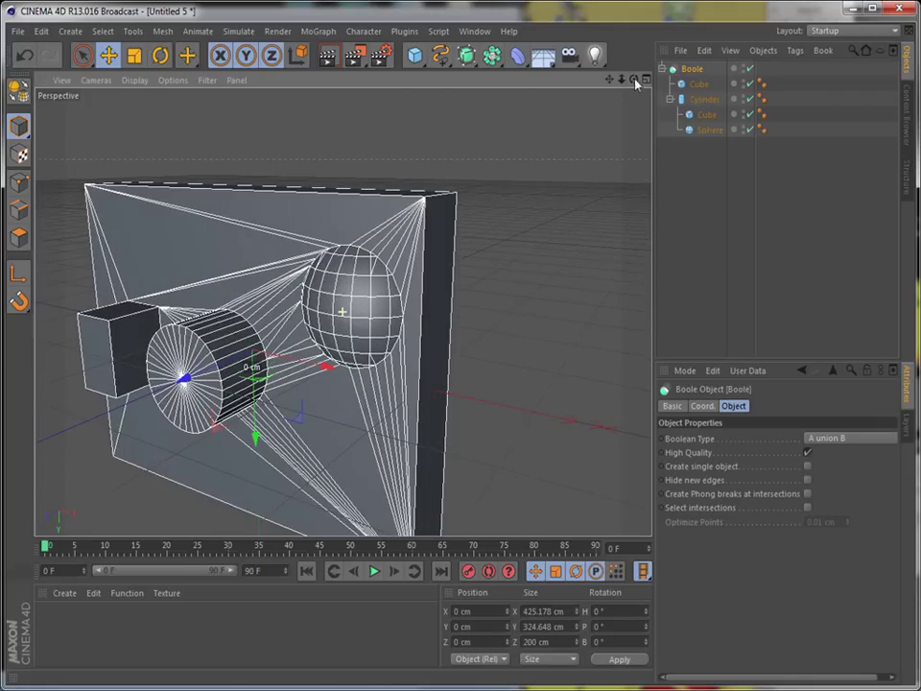
{"action": "scroll", "coordinate": [569, 202], "scroll_direction": "down", "scroll_amount": 2}
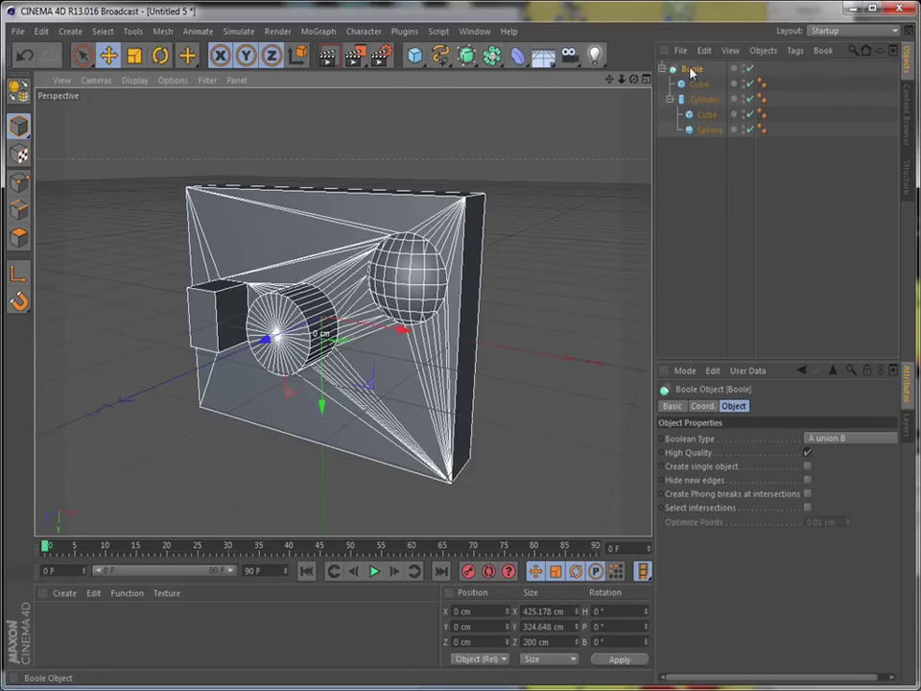
Select the Boole together with all its children and make them editable
{"action": "left_click", "coordinate": [709, 131], "text": "shift"}
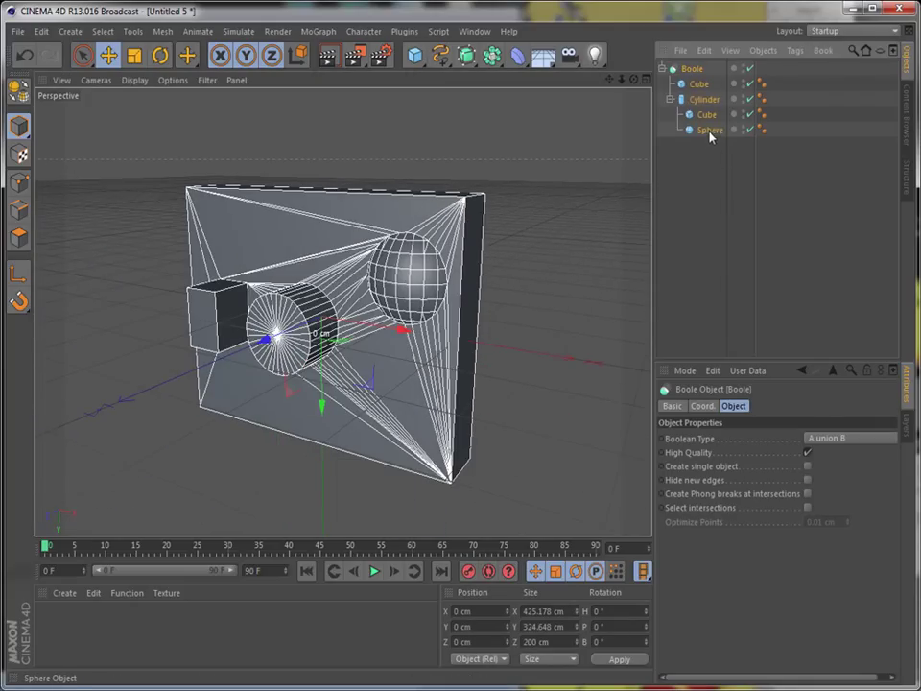
{"action": "right_click", "coordinate": [698, 76]}
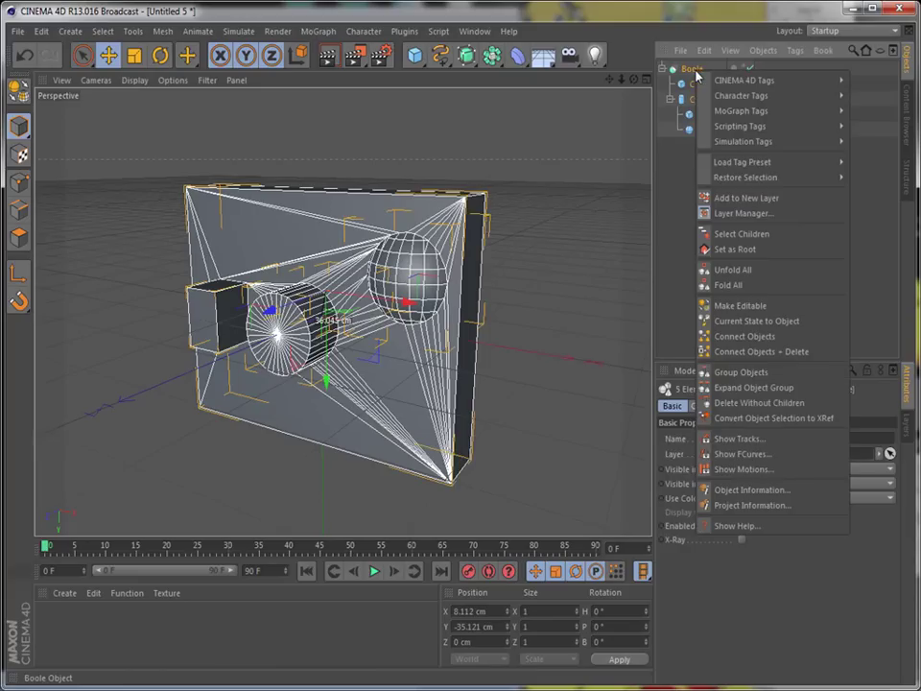
{"action": "left_click", "coordinate": [744, 235]}
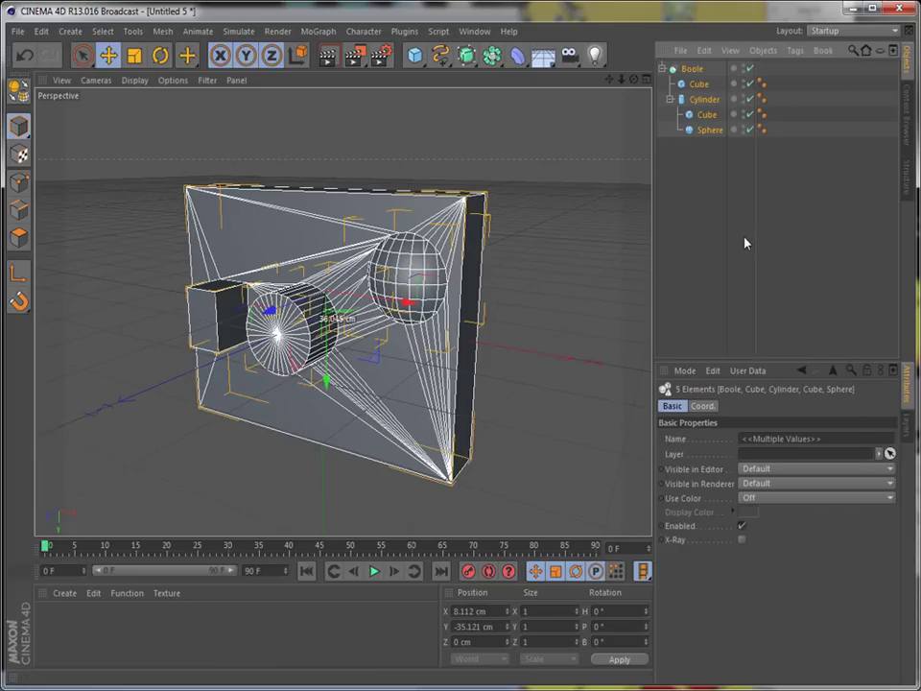
{"action": "right_click", "coordinate": [690, 69]}
{"action": "left_click", "coordinate": [754, 304]}
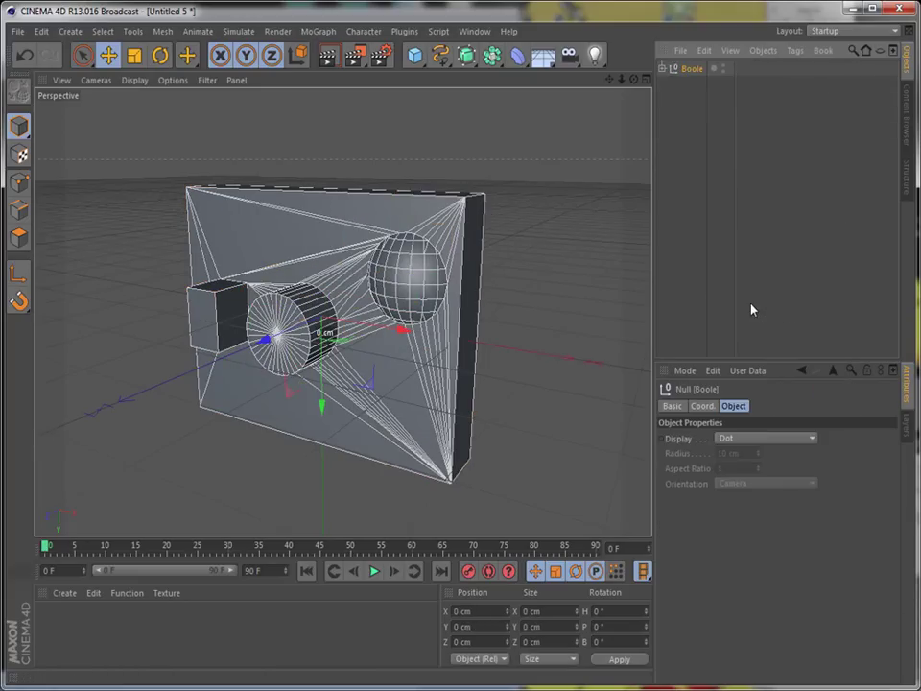
Select the converted Boole group with all its children and merge them into one polygon object using Connect Objects + Delete
{"action": "left_click", "coordinate": [662, 68]}
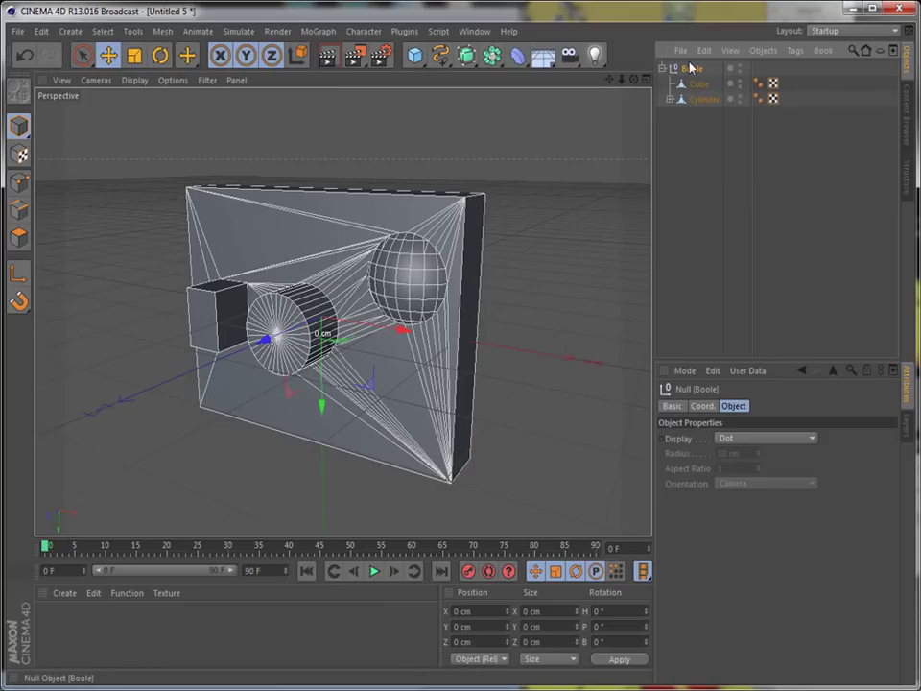
{"action": "right_click", "coordinate": [694, 73]}
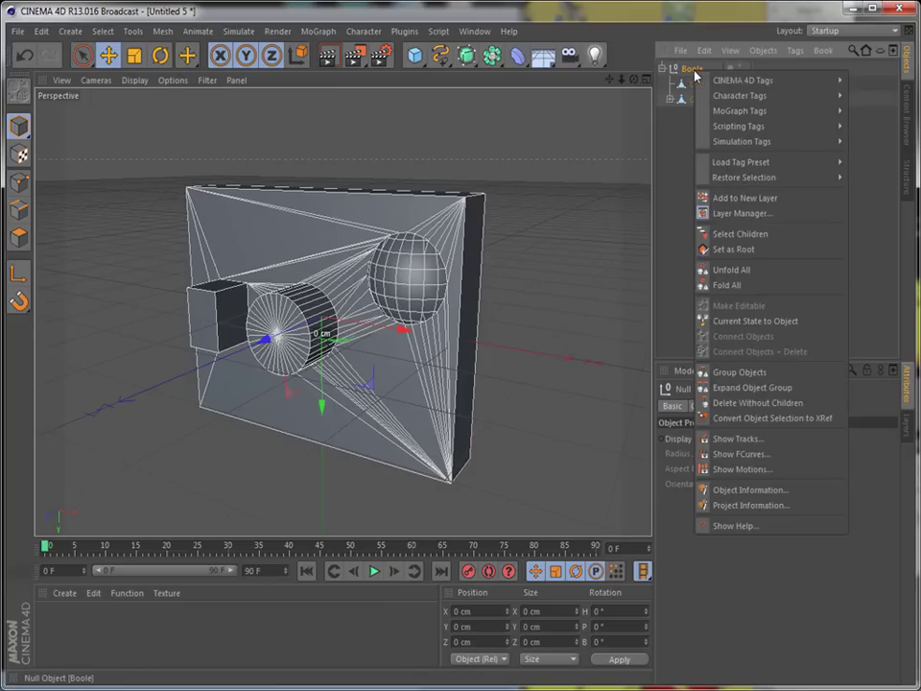
{"action": "left_click", "coordinate": [755, 235]}
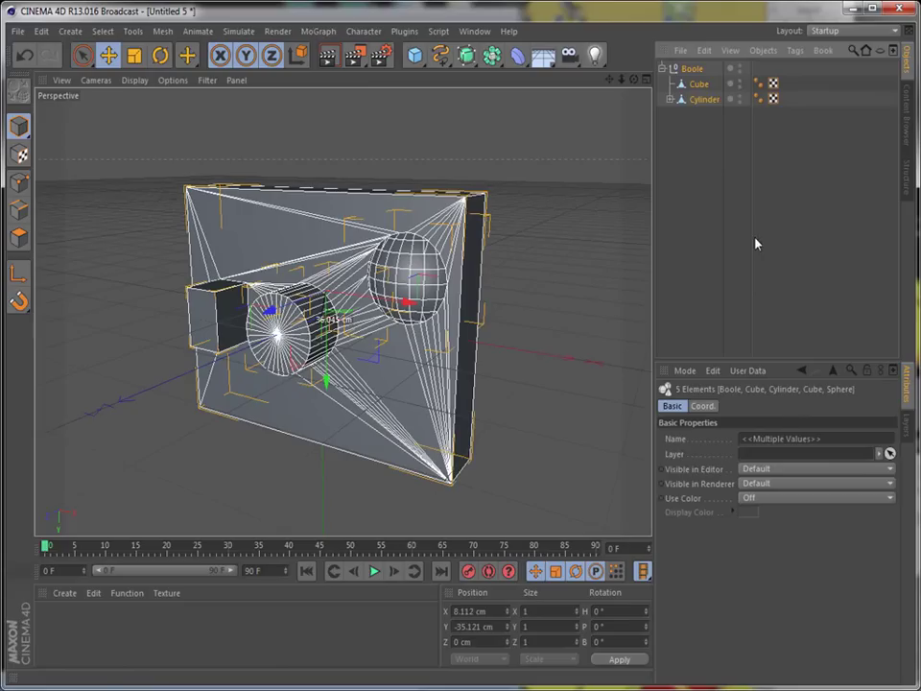
{"action": "right_click", "coordinate": [694, 74]}
{"action": "left_click", "coordinate": [744, 350]}
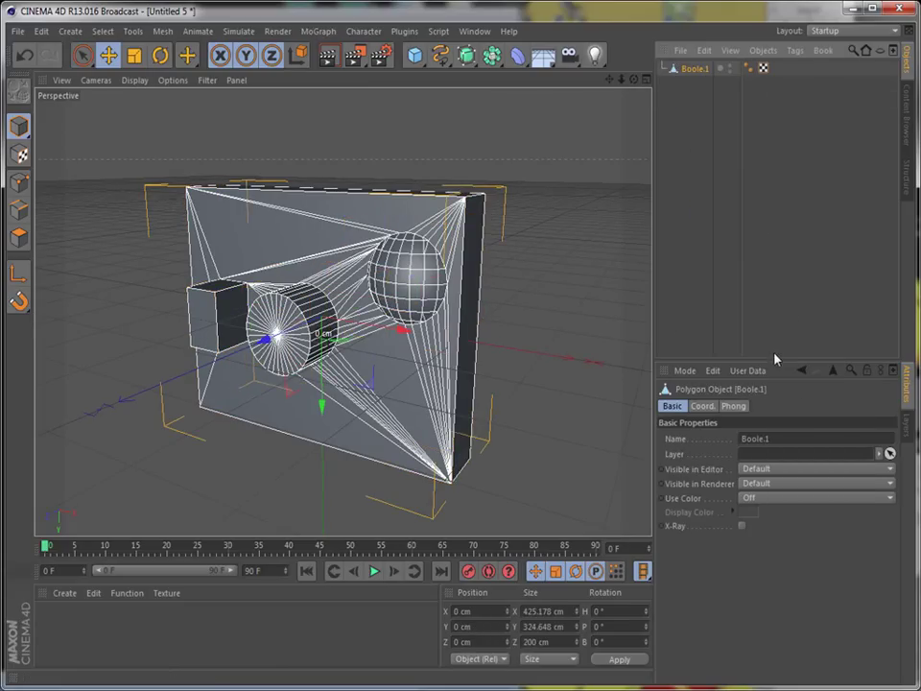
Examine the merged polygon object from the side and from the front
{"action": "left_click", "coordinate": [613, 268]}
{"action": "left_click", "coordinate": [687, 70]}
{"action": "left_click_drag", "start_coordinate": [635, 80], "coordinate": [738, 85]}
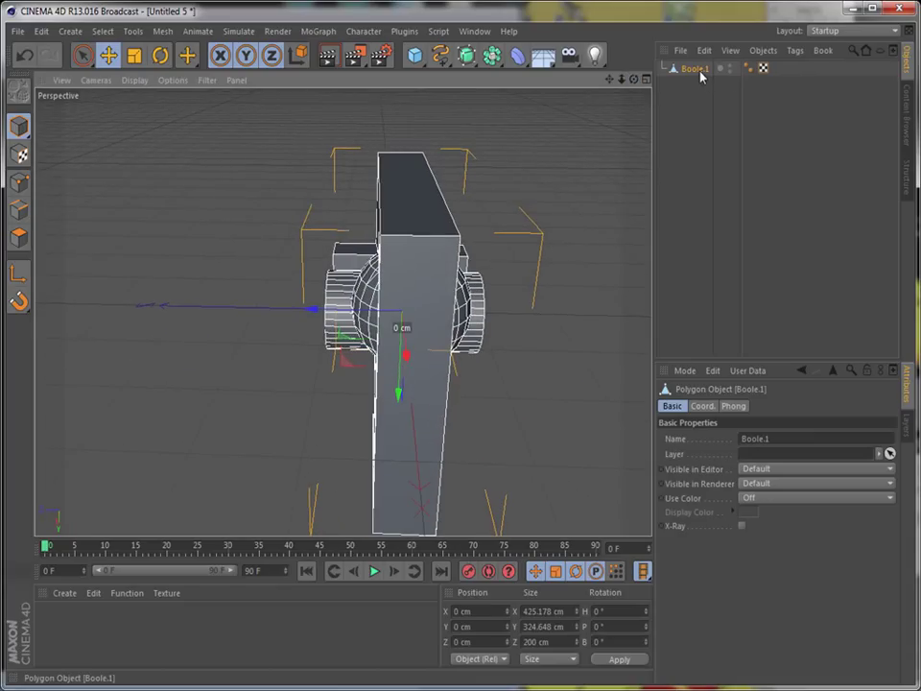
{"action": "double_click", "coordinate": [701, 70]}
{"action": "double_click", "coordinate": [714, 68]}
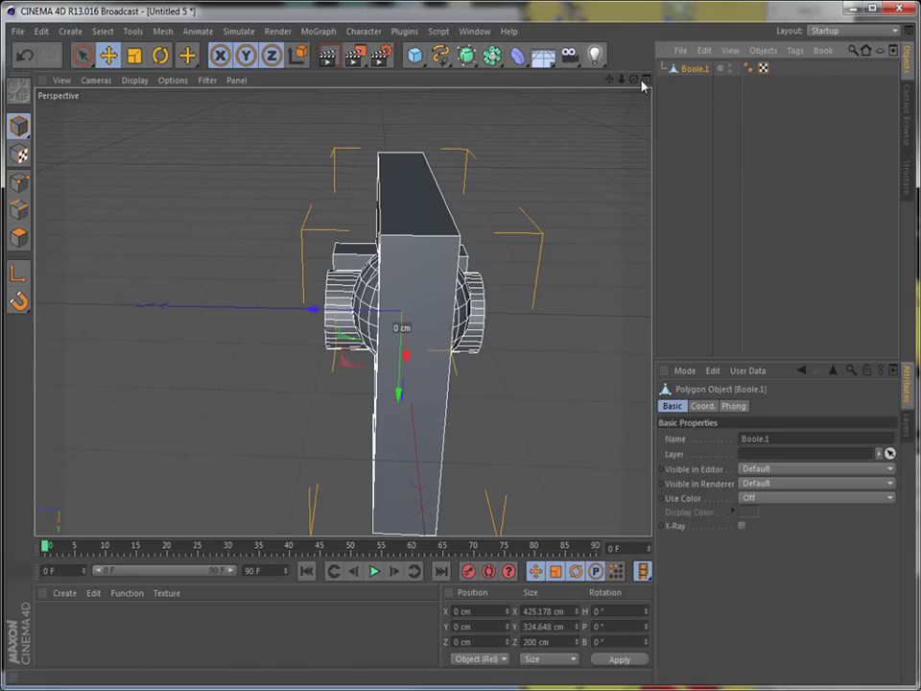
{"action": "left_click_drag", "start_coordinate": [634, 81], "coordinate": [559, 524]}
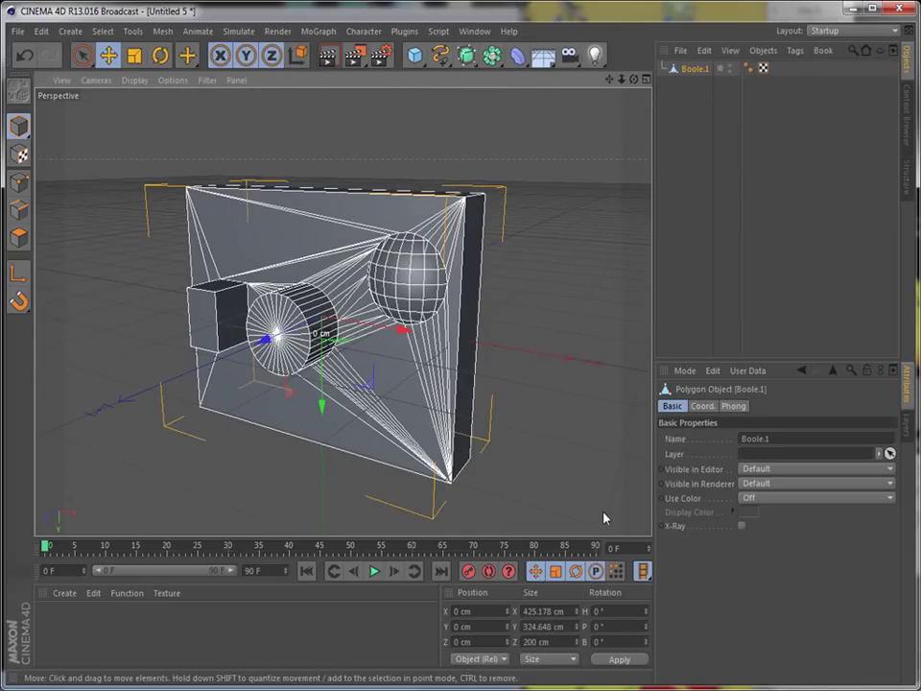